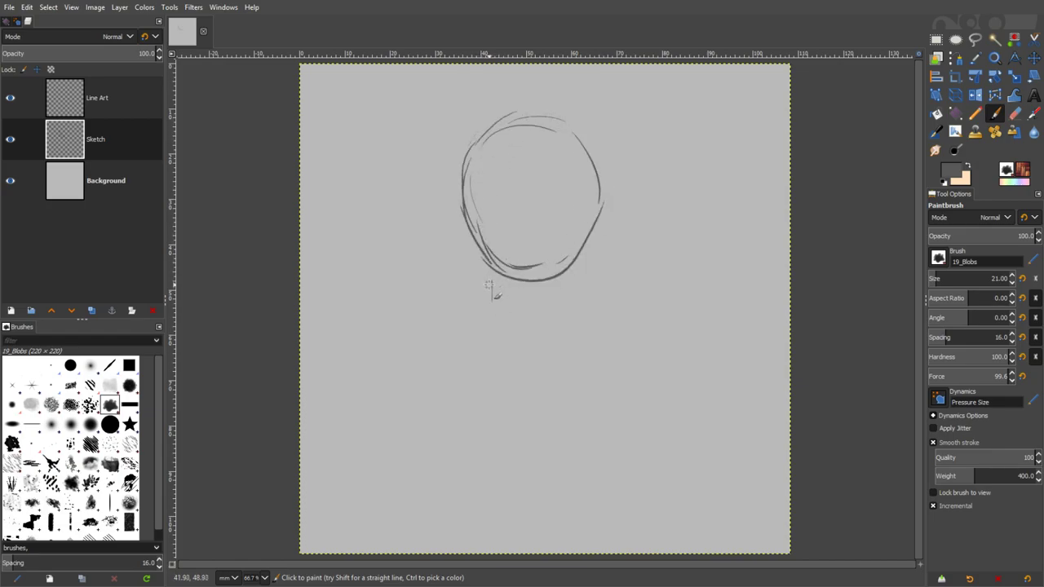
- Sketch the neck, the near shoulder and sleeve, and the crossed forearms below the head on the Sketch layer
left_click_drag(558, 279, 558, 303)
mouse_move(491, 304)
left_mouse_down()
mouse_move(404, 353)
mouse_move(451, 463)
left_mouse_up()
mouse_move(403, 380)
left_mouse_down()
mouse_move(479, 519)
mouse_move(581, 467)
left_mouse_up()
left_click_drag(505, 534, 596, 451)
mouse_move(459, 369)
left_mouse_down()
mouse_move(513, 451)
mouse_move(565, 428)
left_mouse_up()
left_click_drag(515, 451, 610, 443)
left_click_drag(571, 437, 619, 436)
left_click_drag(524, 512, 595, 449)
mouse_move(507, 438)
left_mouse_down()
mouse_move(558, 393)
mouse_move(678, 393)
left_mouse_up()
- Sketch the far upper arm from the shoulder down to the elbow of the crossed forearm
mouse_move(636, 307)
left_mouse_down()
mouse_move(675, 374)
mouse_move(710, 405)
left_mouse_up()
left_click_drag(612, 440, 714, 445)
left_click_drag(721, 438, 723, 414)
left_click_drag(622, 330, 669, 396)
mouse_move(566, 305)
left_mouse_down()
mouse_move(661, 308)
mouse_move(711, 400)
left_mouse_up()
left_click_drag(715, 392, 726, 412)
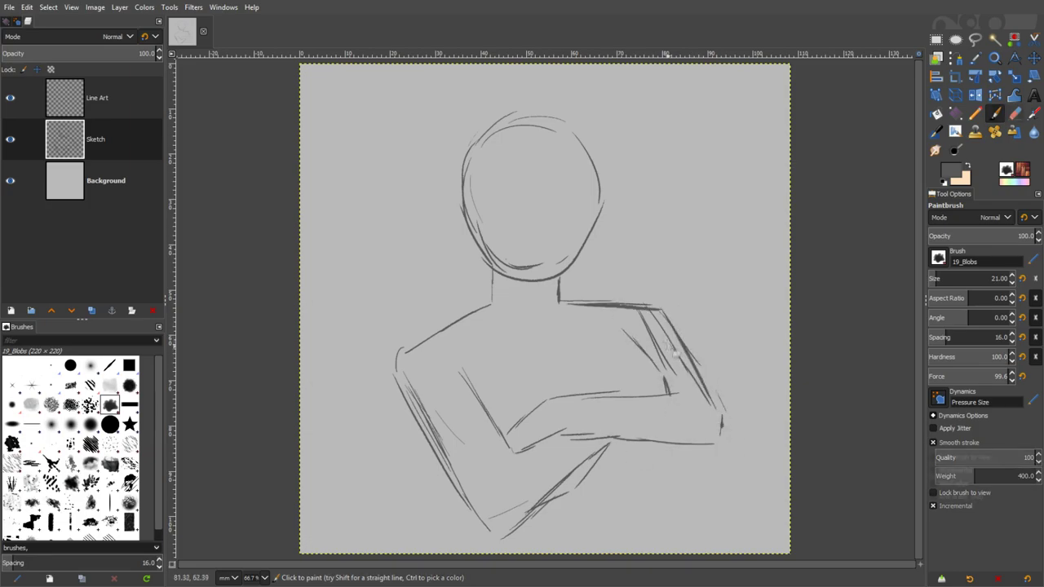
- Rework the near shoulder line and the outer and inner edges of the near upper arm with more sketch strokes
left_click_drag(405, 349, 414, 433)
left_click_drag(406, 396, 449, 468)
left_click_drag(408, 352, 491, 307)
left_click_drag(458, 361, 507, 456)
left_click_drag(407, 393, 483, 516)
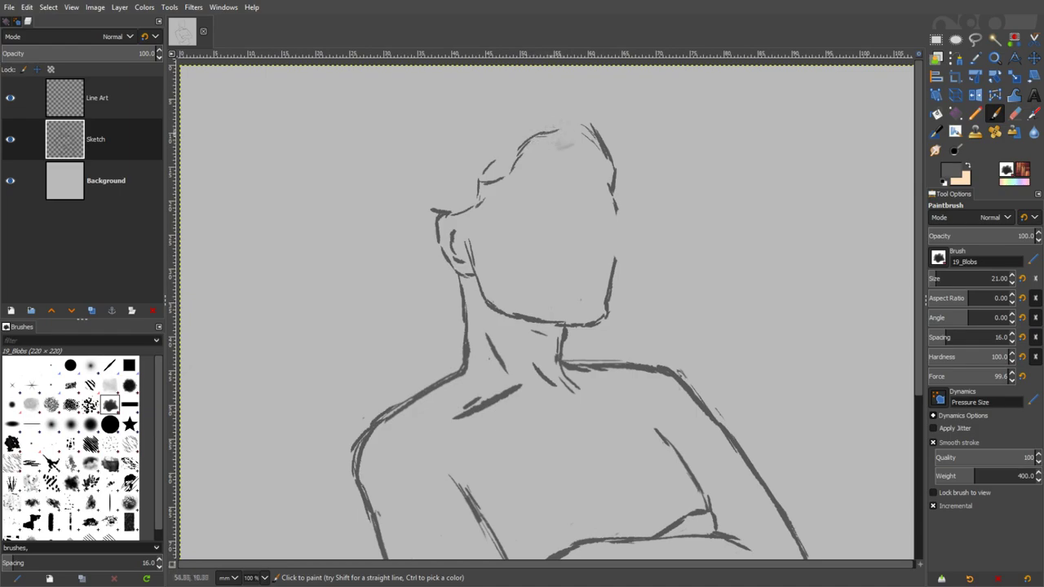
- Close the top of the head outline and sketch a slanted eye guideline across the face
left_click_drag(540, 136, 597, 124)
left_click_drag(454, 214, 621, 188)
key("ctrl+z")
key("ctrl+z")
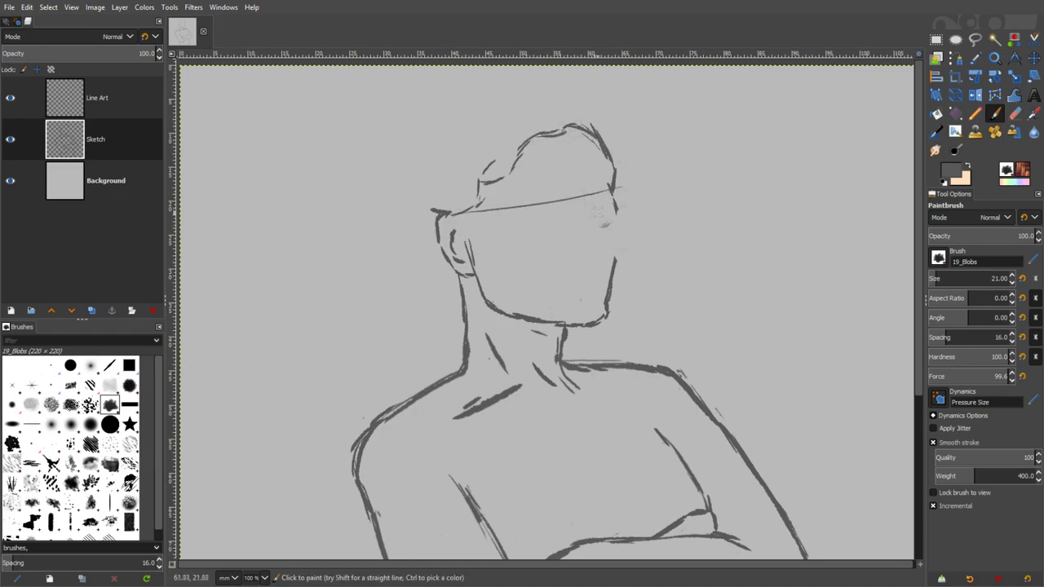
key("ctrl+z")
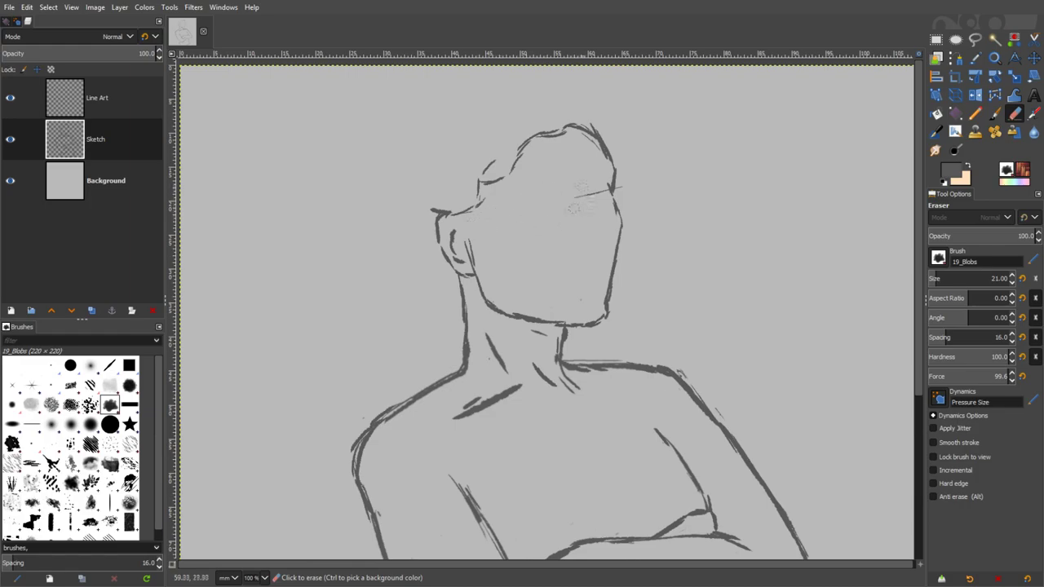
- Erase the eye guideline and sketch the bridge, tip and nostril of the nose
mouse_move(583, 198)
left_mouse_down()
mouse_move(618, 257)
mouse_move(601, 236)
left_mouse_up()
key("shift+e")
key("p")
mouse_move(581, 202)
left_mouse_down()
mouse_move(598, 227)
mouse_move(592, 243)
left_mouse_up()
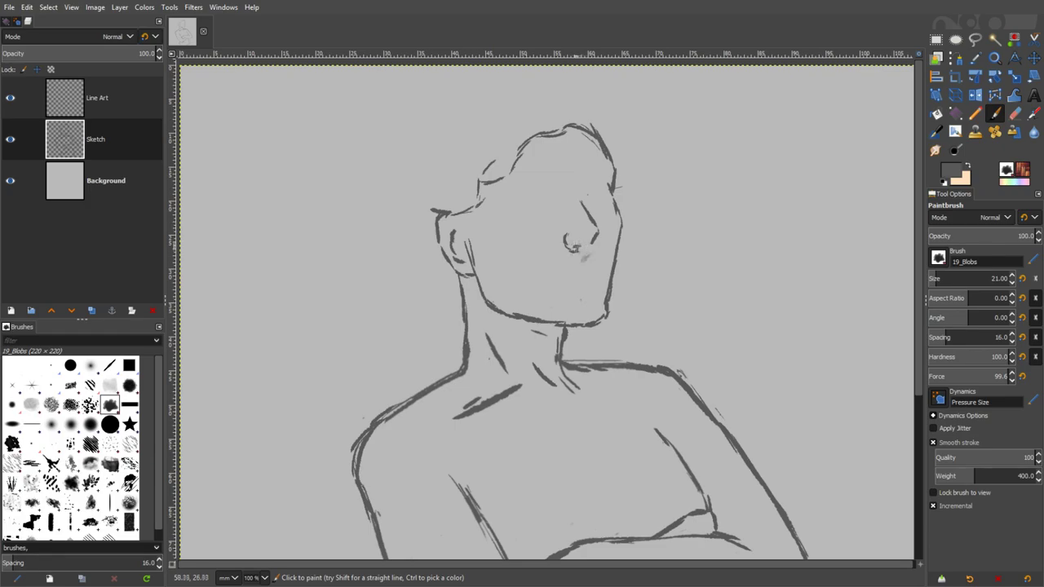
key("shift+e")
mouse_move(599, 238)
left_mouse_down()
mouse_move(590, 215)
mouse_move(595, 225)
left_mouse_up()
key("p")
- Sketch the eye line beside the nose bridge and refine the face edge next to the far eye
mouse_move(581, 191)
left_mouse_down()
mouse_move(622, 243)
mouse_move(601, 231)
mouse_move(618, 202)
left_mouse_up()
key("shift+e")
key("p")
left_click_drag(613, 178, 617, 209)
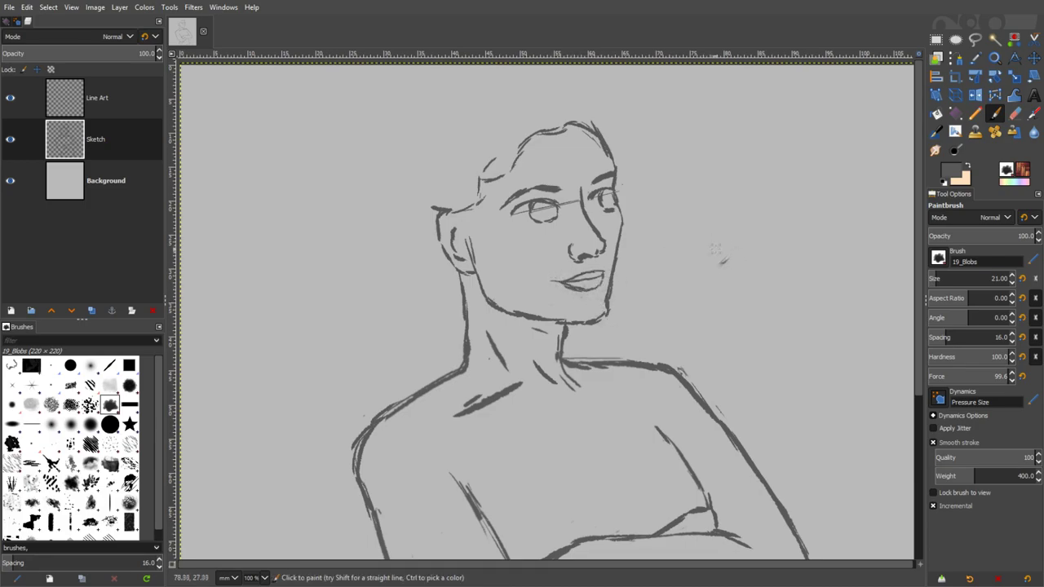
- Save the image and sketch the back edge of the head behind the ear down to the neck
key("ctrl+s")
key("shift+e")
key("ctrl+s")
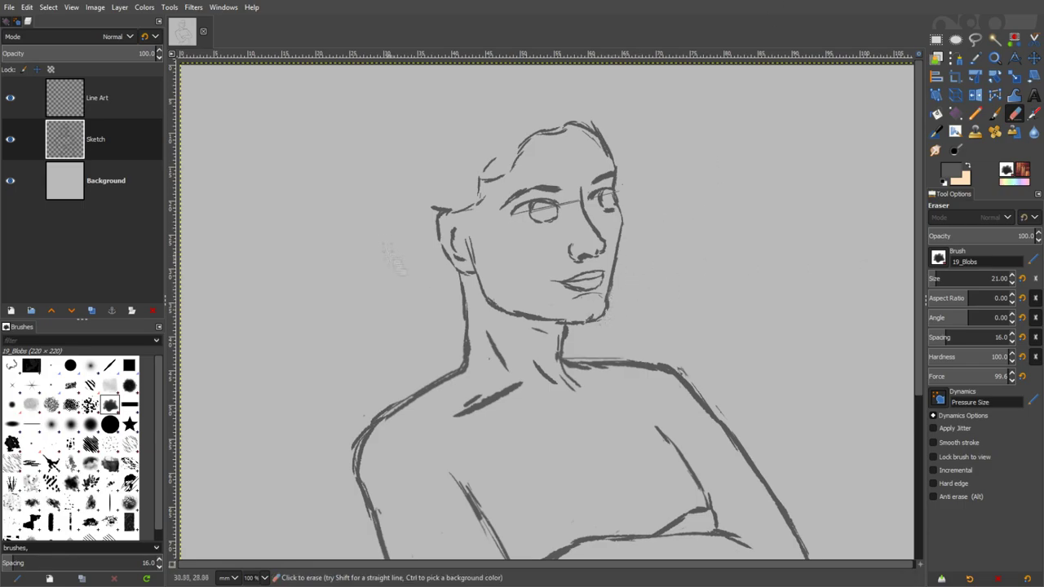
key("p")
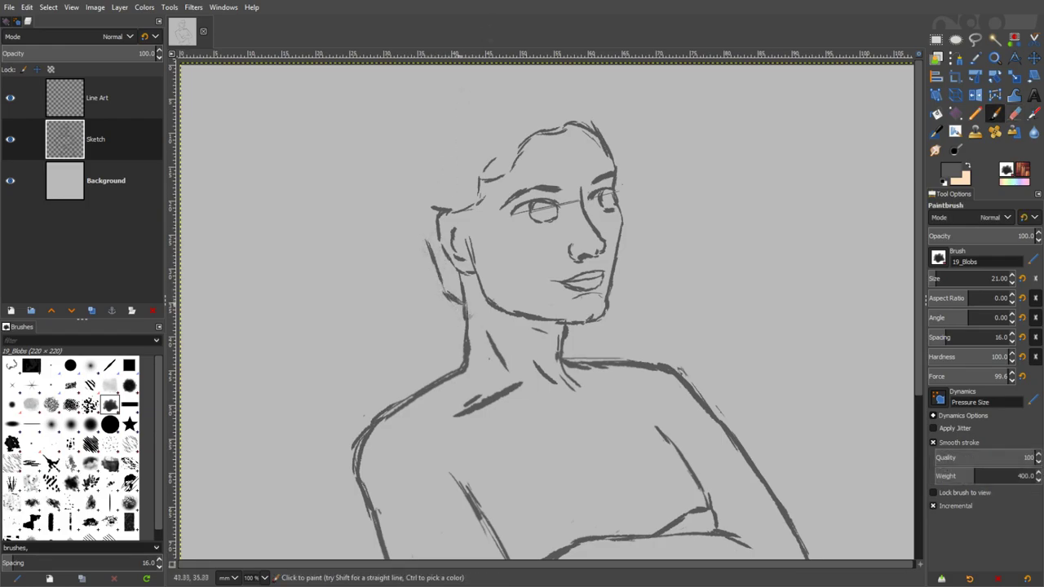
left_click_drag(416, 198, 426, 247)
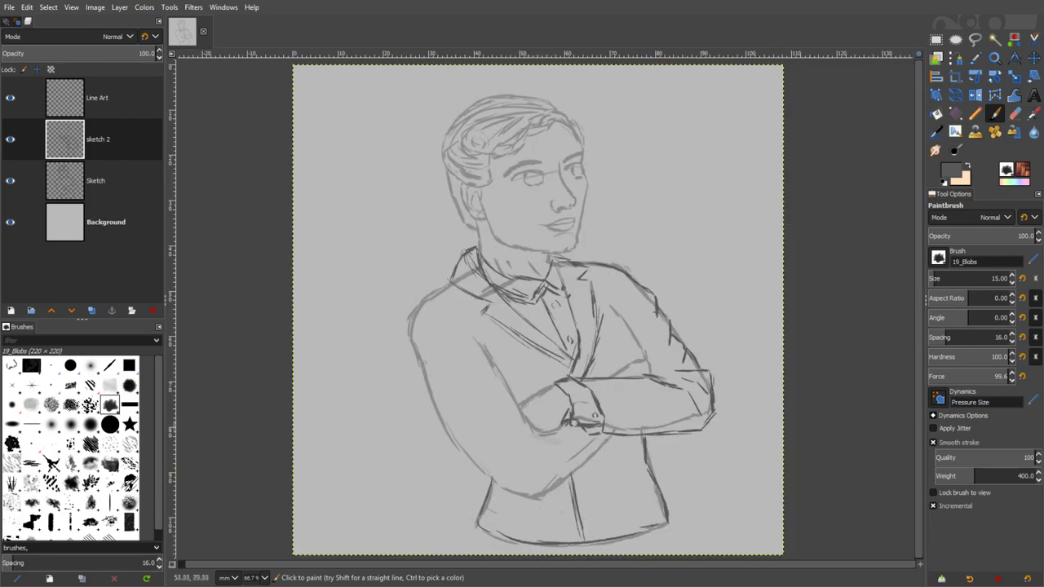
- Sketch the near jacket sleeve's cuff, folds and inner edge on the sketch 2 layer, and save the image
left_click_drag(570, 478, 611, 452)
left_click_drag(613, 435, 614, 451)
left_click_drag(532, 477, 589, 454)
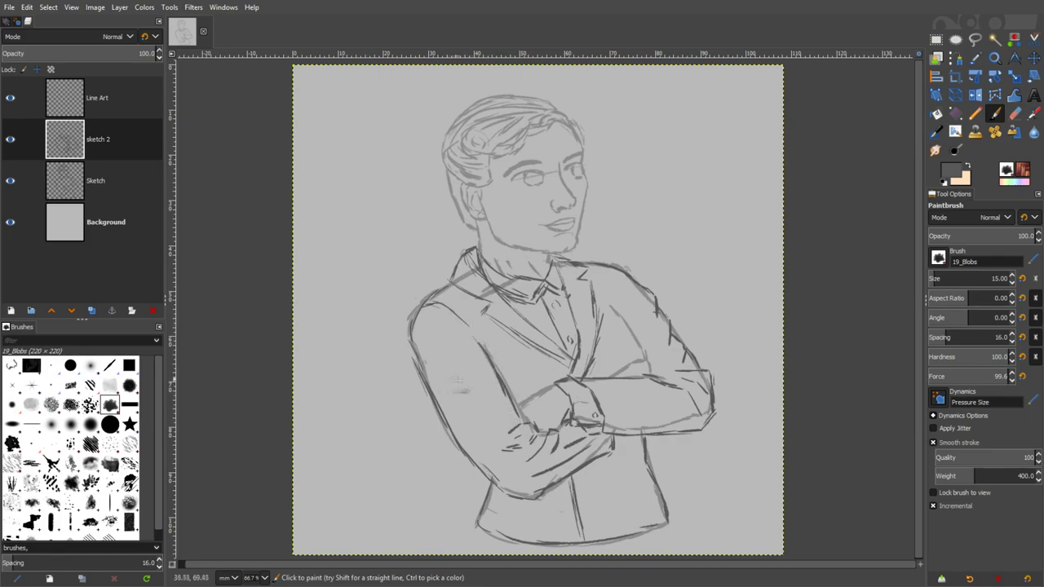
mouse_move(424, 377)
left_mouse_down()
mouse_move(469, 465)
mouse_move(503, 412)
left_mouse_up()
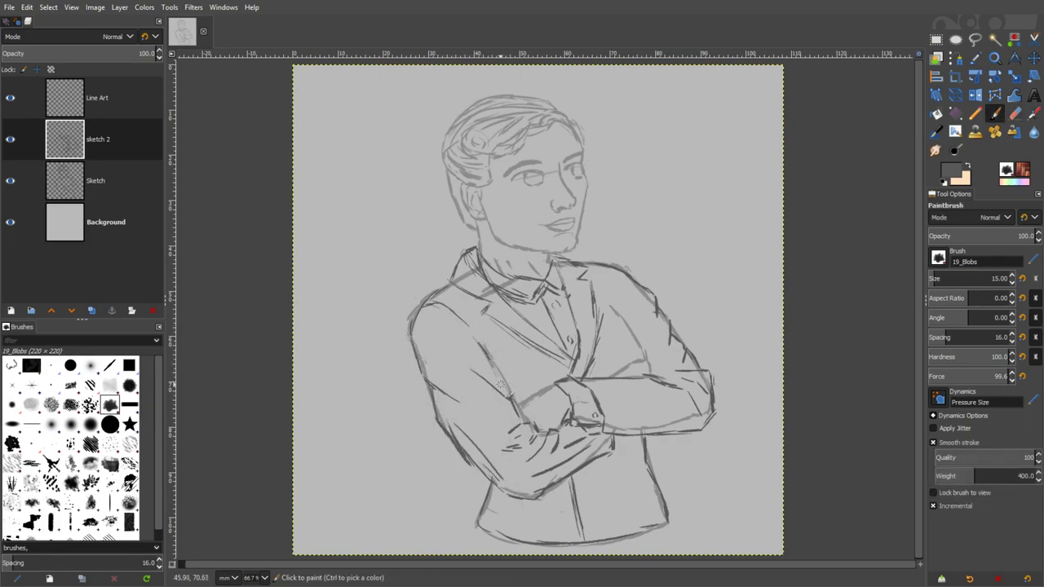
left_click_drag(510, 406, 485, 354)
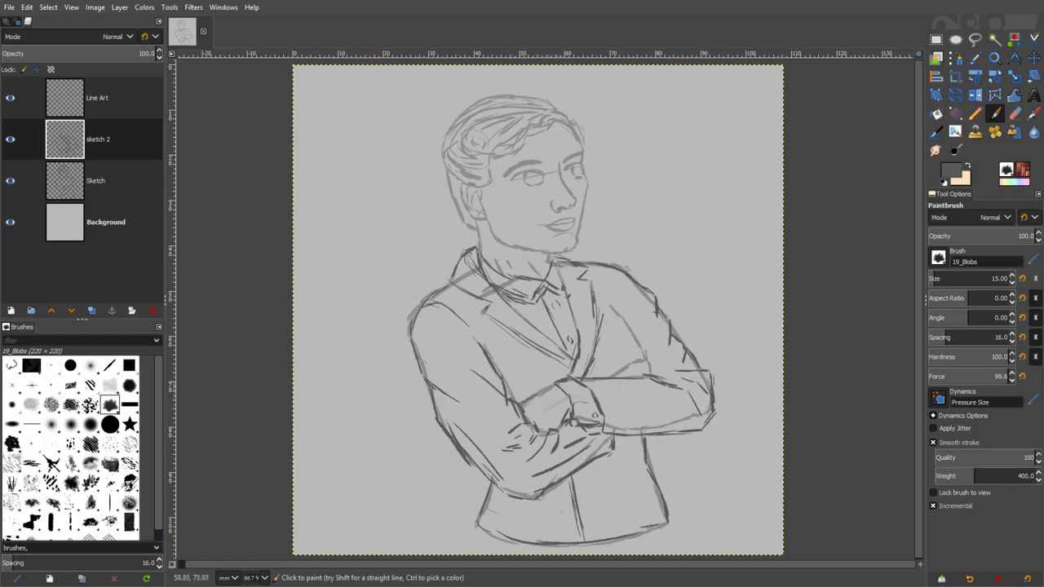
key("ctrl+s")
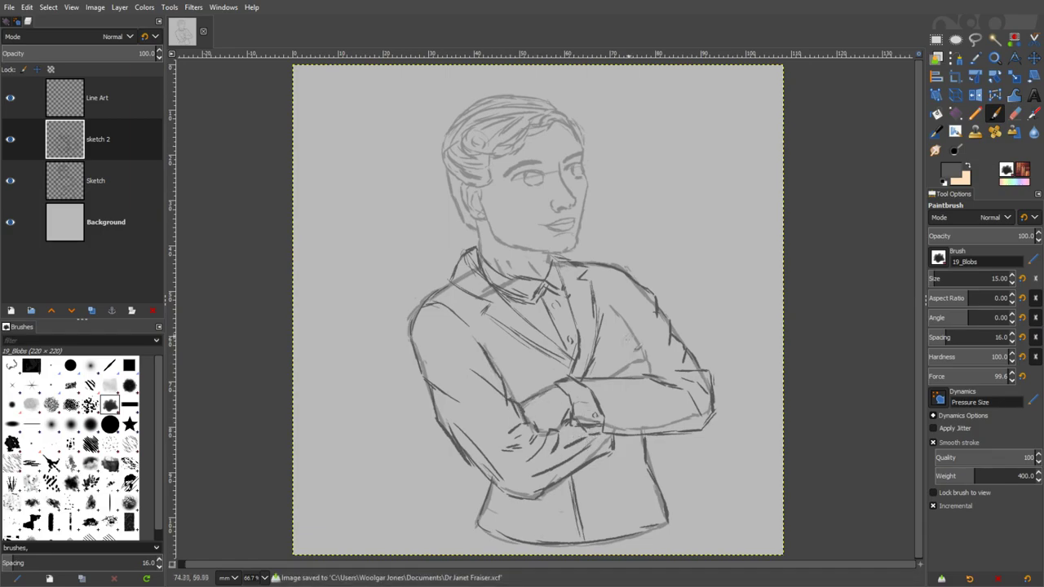
- Ink the outer outline of the near sleeve from shoulder around the elbow to the cuff on the Line Art layer
scroll(522, 230, "up", 1)
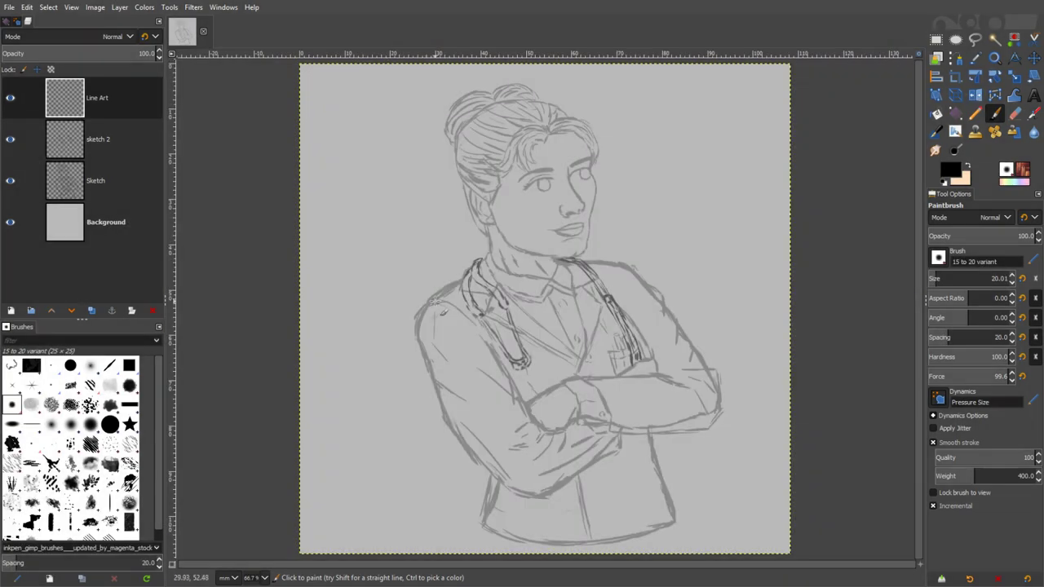
mouse_move(436, 296)
left_mouse_down()
mouse_move(510, 491)
mouse_move(542, 498)
mouse_move(563, 481)
mouse_move(552, 395)
left_mouse_up()
scroll(570, 459, "up", 2)
left_click_drag(447, 478, 470, 488)
left_click_drag(665, 396, 699, 349)
left_click_drag(516, 333, 541, 346)
key("ctrl+z")
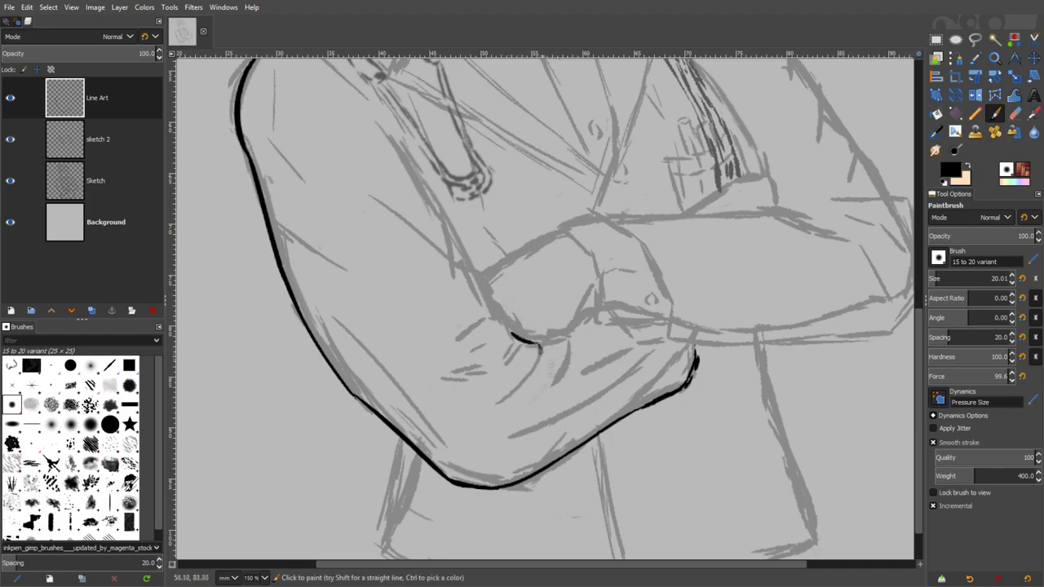
- Ink the underside of the tucked hand and the edges of the far sleeve's cuff
mouse_move(507, 398)
left_mouse_down()
mouse_move(542, 346)
mouse_move(559, 380)
left_mouse_up()
key("ctrl+z")
mouse_move(538, 344)
left_mouse_down()
mouse_move(590, 315)
mouse_move(596, 322)
left_mouse_up()
left_click_drag(597, 323, 665, 323)
left_click_drag(625, 328, 669, 341)
mouse_move(638, 240)
left_mouse_down()
mouse_move(673, 302)
mouse_move(664, 343)
mouse_move(649, 341)
left_mouse_up()
- Ink the top and back of the tucked hand and the sleeve fold beneath it
mouse_move(558, 229)
left_mouse_down()
mouse_move(599, 287)
mouse_move(610, 259)
mouse_move(573, 220)
mouse_move(639, 241)
left_mouse_up()
mouse_move(488, 271)
left_mouse_down()
mouse_move(563, 230)
mouse_move(498, 313)
left_mouse_up()
mouse_move(499, 319)
left_mouse_down()
mouse_move(461, 335)
mouse_move(516, 336)
left_mouse_up()
left_click_drag(508, 328, 591, 421)
- Ink the near sleeve's inner edge and upper fold lines, undoing the misplaced strokes
left_click_drag(468, 222, 524, 303)
key("ctrl+z")
left_click_drag(488, 247, 571, 377)
key("ctrl+z")
key("ctrl+z")
mouse_move(348, 145)
left_mouse_down()
mouse_move(409, 154)
mouse_move(430, 168)
mouse_move(406, 151)
mouse_move(442, 177)
left_mouse_up()
key("ctrl+z")
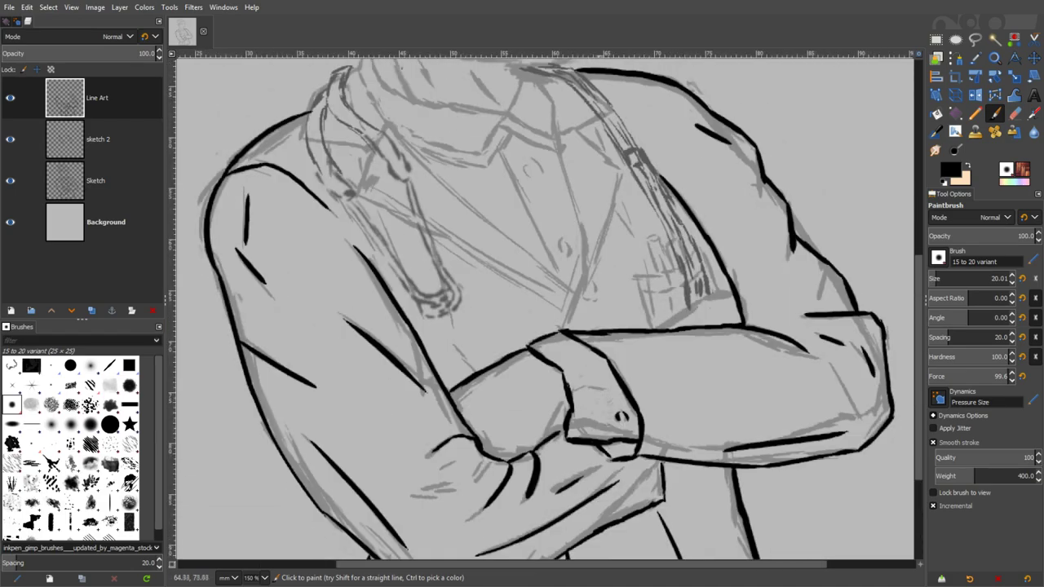
- Ink the far lapel's notch and outer edge, and the near lapel's lower edge
left_click_drag(599, 379, 597, 428)
left_click_drag(573, 181, 620, 220)
key("ctrl+z")
left_click_drag(620, 220, 586, 328)
left_click_drag(430, 282, 567, 349)
left_click_drag(558, 181, 597, 169)
- Ink the near lapel's notch and its upper edge down to the jacket closure
mouse_move(357, 243)
left_mouse_down()
mouse_move(442, 288)
mouse_move(387, 174)
mouse_move(461, 246)
left_mouse_up()
left_click_drag(436, 222, 500, 282)
key("ctrl+z")
left_click_drag(459, 245, 576, 334)
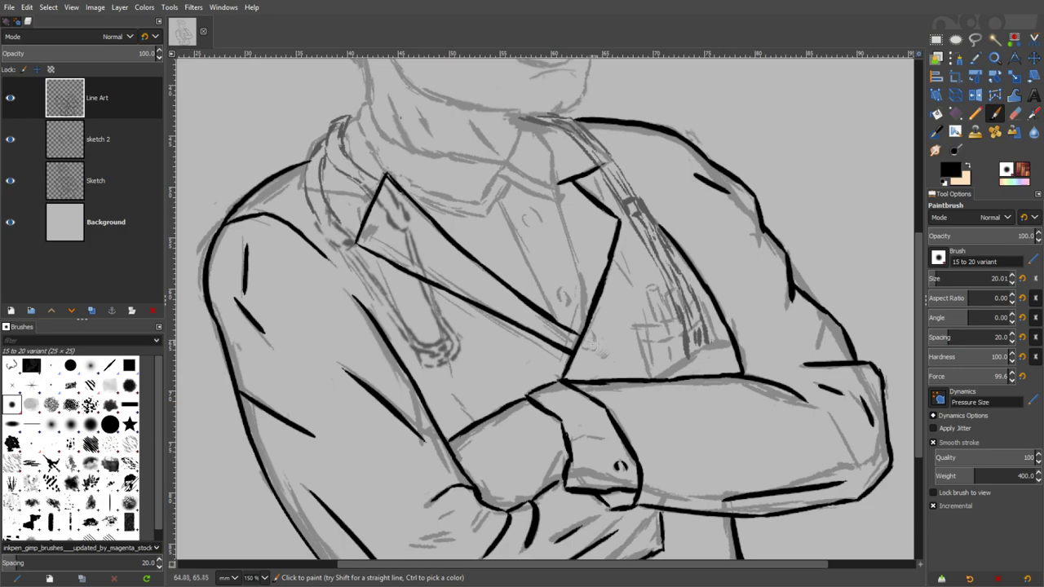
- Ink the jacket collar on the near shoulder, and the shirt collar and button placket
left_click_drag(300, 186, 318, 141)
left_click_drag(299, 187, 373, 198)
scroll(374, 199, "up", 3)
left_click_drag(498, 304, 550, 420)
left_click_drag(515, 221, 540, 247)
mouse_move(518, 221)
left_mouse_down()
mouse_move(600, 270)
mouse_move(551, 259)
mouse_move(554, 301)
left_mouse_up()
mouse_move(511, 287)
left_mouse_down()
mouse_move(555, 302)
mouse_move(572, 381)
left_mouse_up()
key("ctrl+z")
key("ctrl+z")
left_click_drag(555, 303, 578, 390)
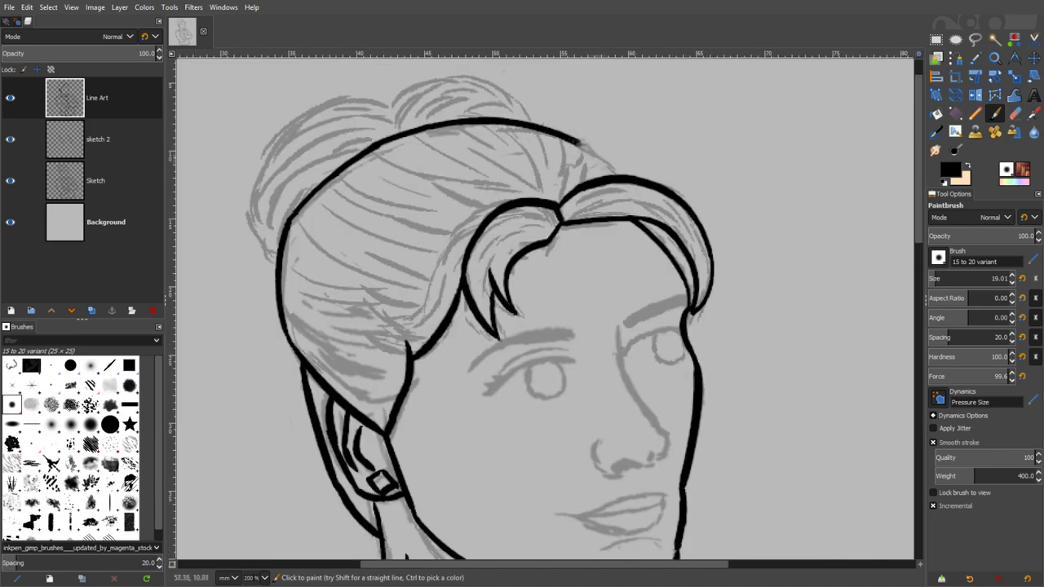
- Ink the crown of the hair down to the fringe and the outline of the two-lobed bun
left_click_drag(577, 142, 620, 178)
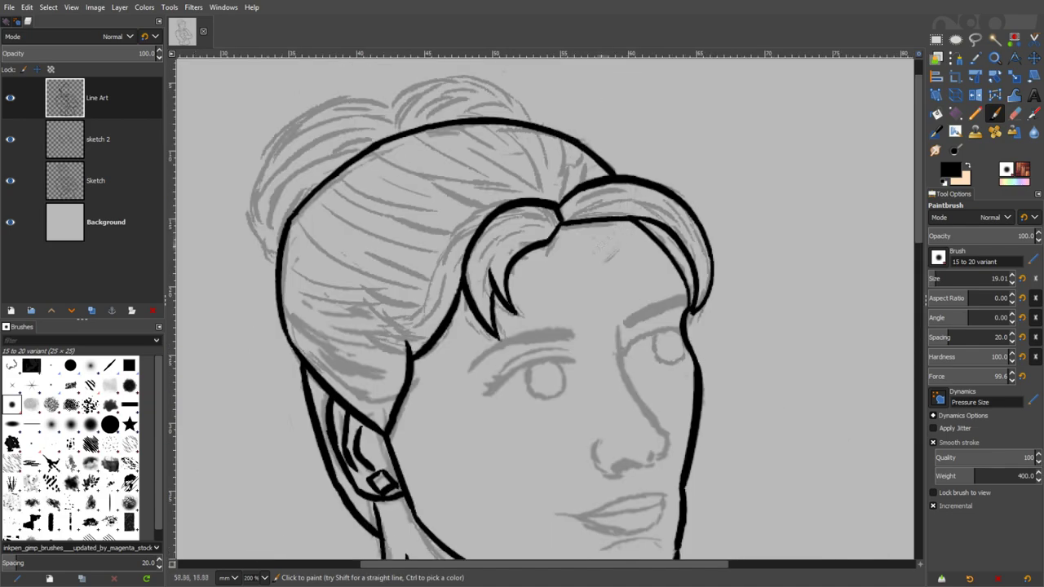
mouse_move(393, 104)
left_mouse_down()
mouse_move(421, 79)
mouse_move(524, 109)
left_mouse_up()
key("ctrl+z")
left_click_drag(393, 103, 482, 83)
key("ctrl+z")
mouse_move(535, 124)
left_mouse_down()
mouse_move(522, 107)
mouse_move(393, 104)
mouse_move(432, 82)
mouse_move(509, 106)
left_mouse_up()
key("ctrl+z")
key("ctrl+z")
key("ctrl+z")
left_click_drag(395, 104, 525, 115)
key("ctrl+z")
key("ctrl+z")
mouse_move(399, 100)
left_mouse_down()
mouse_move(430, 80)
mouse_move(532, 122)
mouse_move(334, 104)
mouse_move(271, 261)
left_mouse_up()
key("ctrl+z")
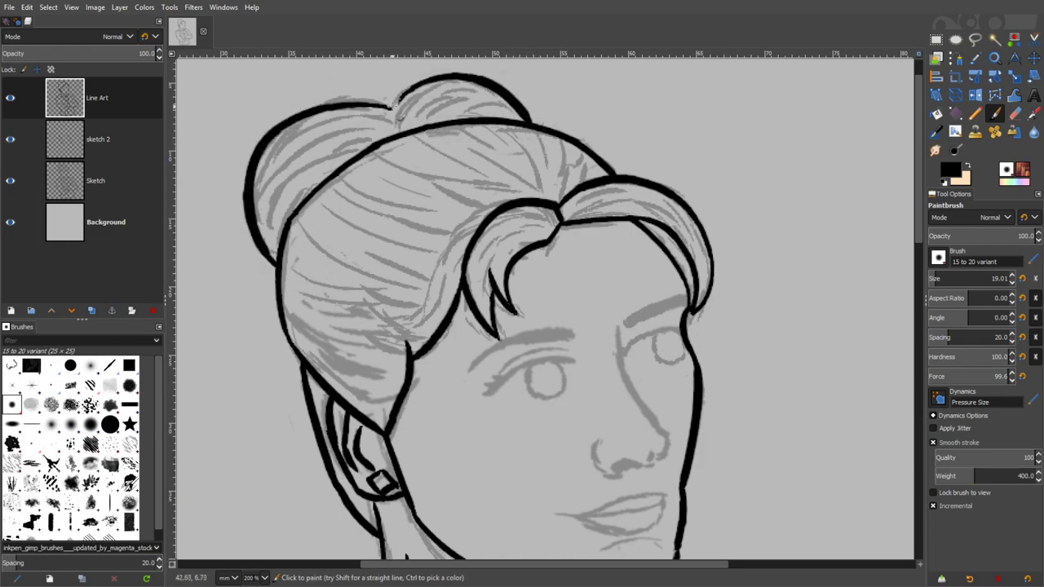
- Ink curved hair strands inside the front lobe of the bun, undoing misplaced strokes
mouse_move(388, 107)
left_mouse_down()
mouse_move(426, 127)
mouse_move(525, 117)
left_mouse_up()
key("ctrl+z")
key("ctrl+z")
left_click_drag(406, 115, 532, 109)
key("ctrl+z")
key("ctrl+z")
key("ctrl+z")
mouse_move(401, 129)
left_mouse_down()
mouse_move(456, 86)
mouse_move(488, 84)
mouse_move(446, 90)
left_mouse_up()
key("ctrl+z")
key("ctrl+z")
key("ctrl+z")
left_click_drag(426, 115, 503, 107)
- Ink curved hair strands inside the rear lobe of the bun, undoing misplaced strokes
left_click_drag(272, 221, 364, 145)
key("ctrl+z")
mouse_move(275, 177)
left_mouse_down()
mouse_move(404, 126)
mouse_move(389, 128)
left_mouse_up()
left_click_drag(273, 154, 292, 141)
key("ctrl+z")
key("ctrl+z")
key("ctrl+z")
left_click_drag(281, 253, 272, 202)
left_click_drag(364, 147, 295, 173)
mouse_move(393, 135)
left_mouse_down()
mouse_move(292, 147)
mouse_move(264, 188)
left_mouse_up()
mouse_move(374, 111)
left_mouse_down()
mouse_move(323, 123)
mouse_move(329, 135)
left_mouse_up()
key("ctrl+z")
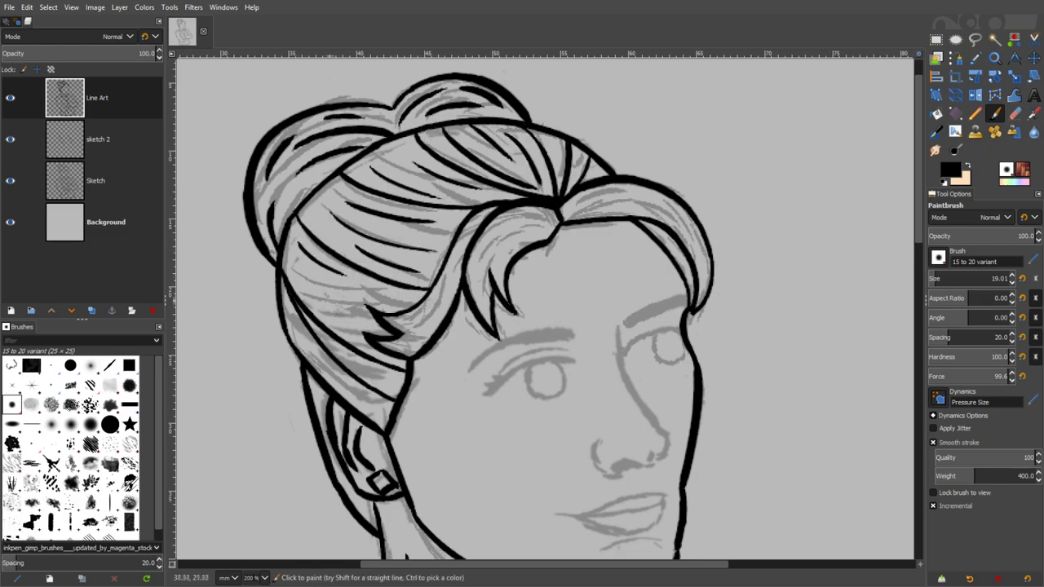
- Ink swept-back hair strands on the side of the head above the ear, and save the image
left_click_drag(320, 300, 343, 311)
left_click_drag(342, 311, 404, 326)
key("ctrl+z")
left_click_drag(319, 297, 375, 317)
left_click_drag(362, 286, 420, 301)
key("ctrl+z")
key("ctrl+z")
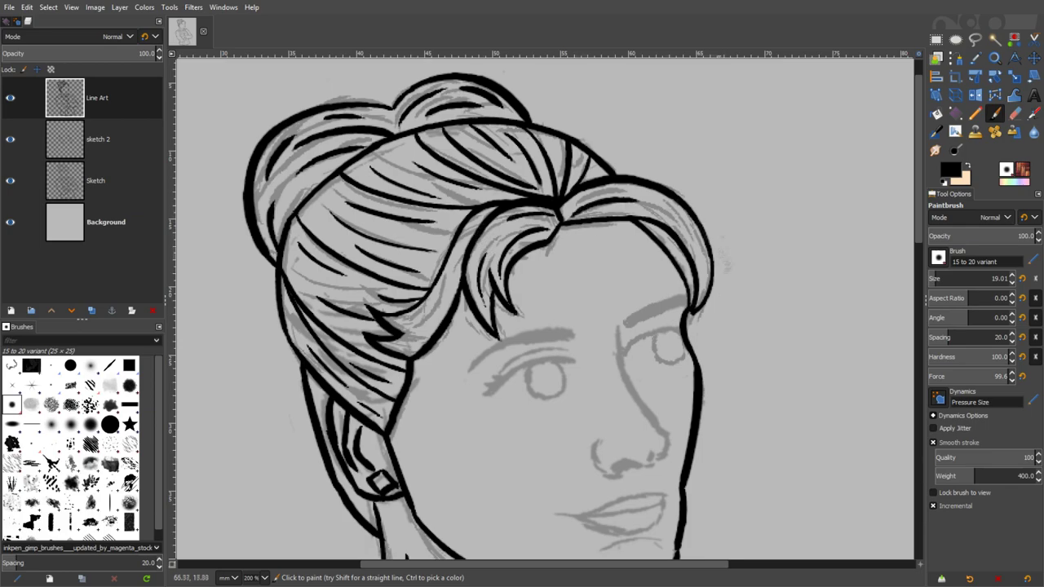
key("ctrl+s")
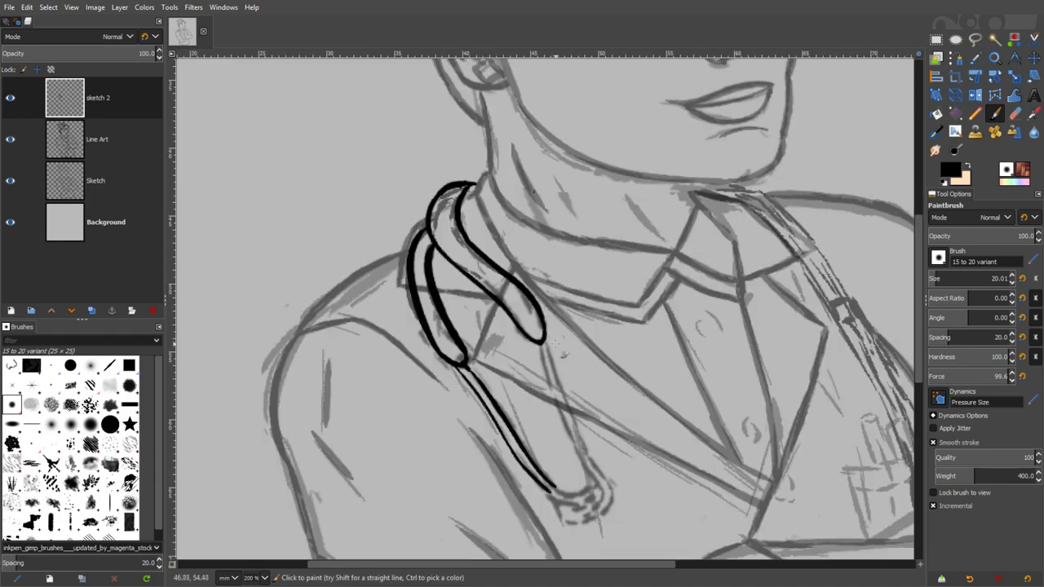
- Ink the lower part of the stethoscope's looped tube over the near lapel on the sketch 2 layer
left_click_drag(562, 491, 598, 498)
mouse_move(543, 341)
left_mouse_down()
mouse_move(543, 379)
mouse_move(604, 494)
mouse_move(562, 506)
left_mouse_up()
mouse_move(546, 336)
left_mouse_down()
mouse_move(580, 432)
mouse_move(556, 391)
mouse_move(602, 471)
left_mouse_up()
key("ctrl+z")
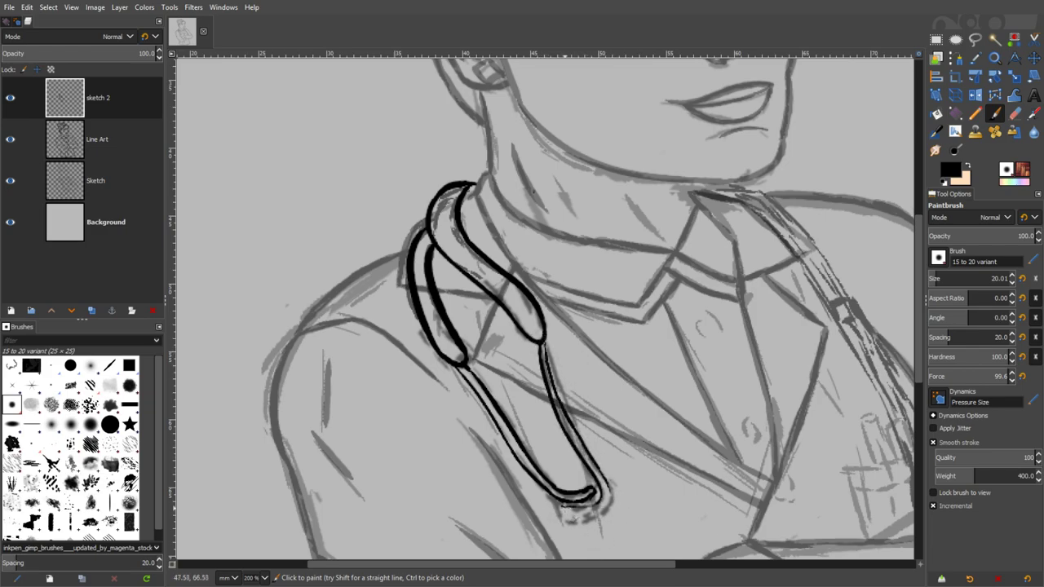
- Ink the rounded end piece at the bottom of the stethoscope loop, undoing misplaced strokes
mouse_move(570, 517)
left_mouse_down()
mouse_move(605, 511)
mouse_move(604, 501)
mouse_move(601, 516)
left_mouse_up()
key("ctrl+z")
key("ctrl+z")
key("ctrl+z")
key("ctrl+z")
left_click_drag(603, 475, 600, 517)
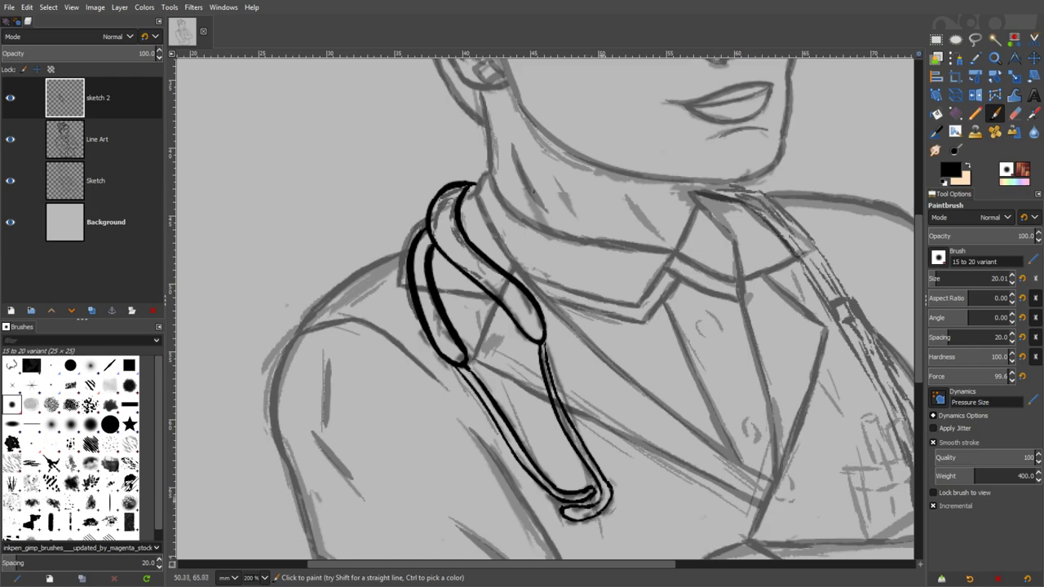
- Erase stray ink at the bottom of the stethoscope loop and redraw the tube edge there
key("shift+e")
mouse_move(561, 496)
left_mouse_down()
mouse_move(580, 504)
mouse_move(594, 490)
mouse_move(526, 468)
mouse_move(554, 497)
left_mouse_up()
key("p")
mouse_move(520, 461)
left_mouse_down()
mouse_move(570, 499)
mouse_move(605, 494)
left_mouse_up()
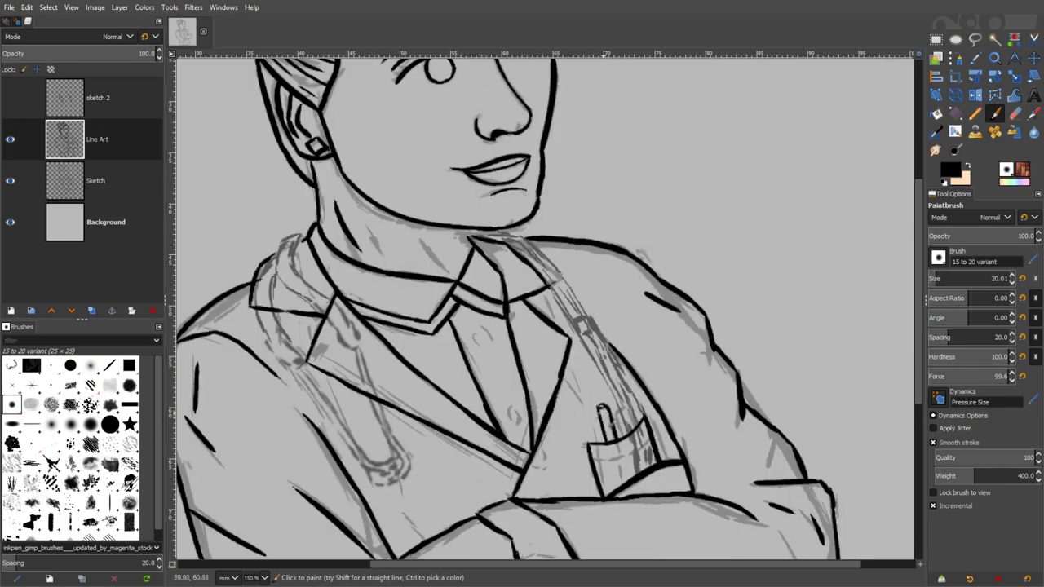
- Ink the pens sticking out of the breast pocket on the Line Art layer
mouse_move(608, 408)
left_mouse_down()
mouse_move(612, 442)
mouse_move(625, 437)
left_mouse_up()
key("ctrl+z")
left_click_drag(628, 410, 633, 445)
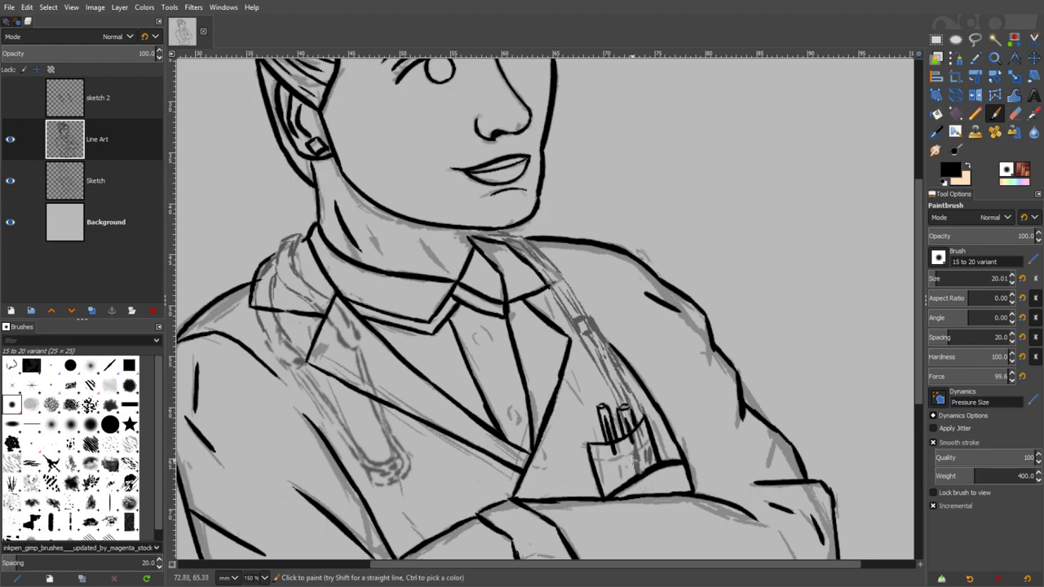
- Hide the Sketch layer, show the sketch 2 layer, and save the image
left_click(11, 181)
left_click(11, 99)
key("ctrl+s")
- Erase the Line Art jacket and collar lines that run underneath the stethoscope tubes on the near shoulder
left_click(1015, 114)
left_click_drag(336, 305, 328, 317)
left_click_drag(268, 310, 278, 319)
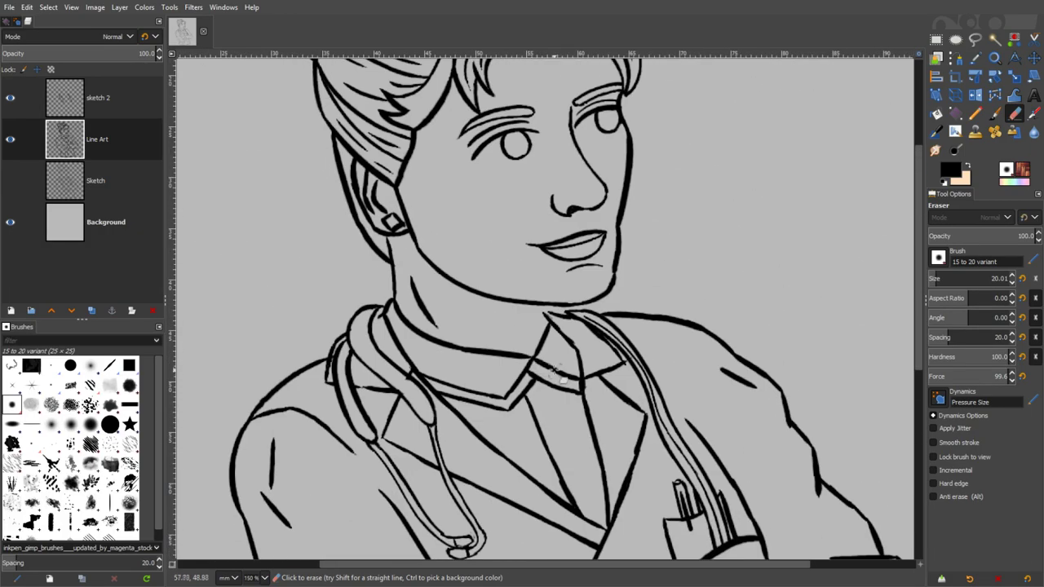
- Ink the short neck line joining the jaw to the tip of the far collar on the Line Art layer
key("p")
left_click_drag(546, 312, 553, 326)
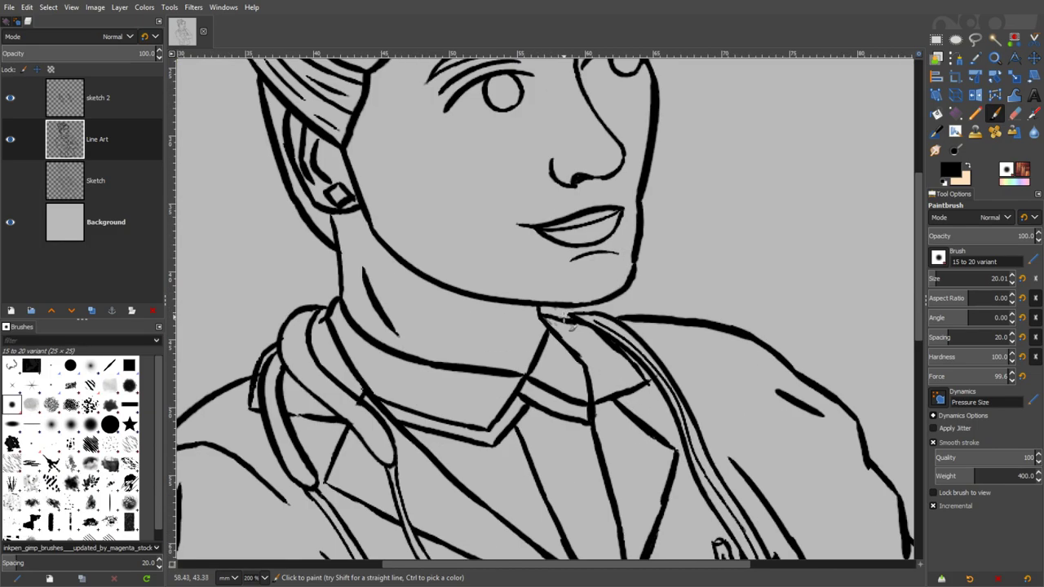
key("Page_Up")
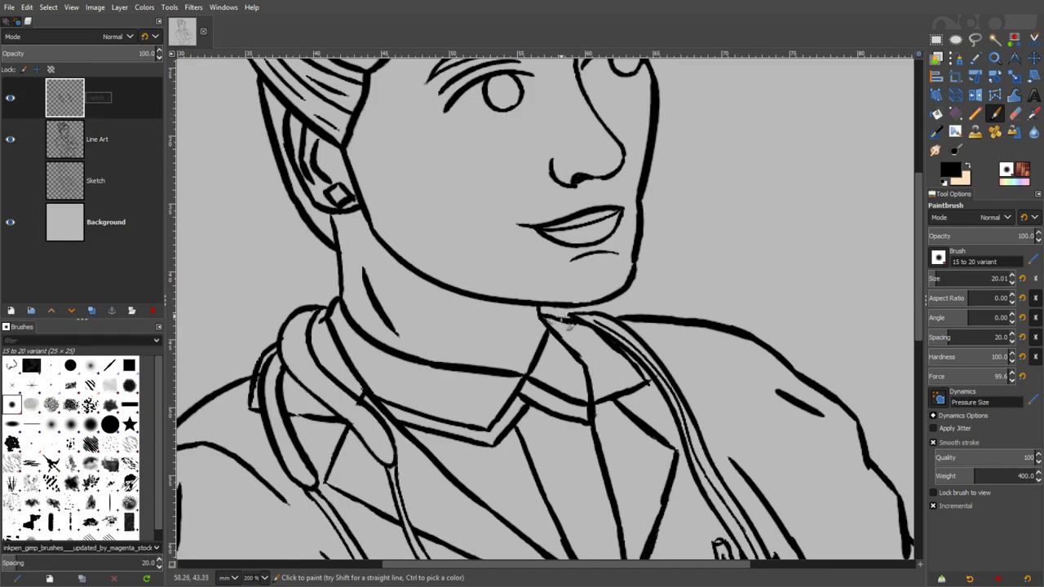
key("Page_Down")
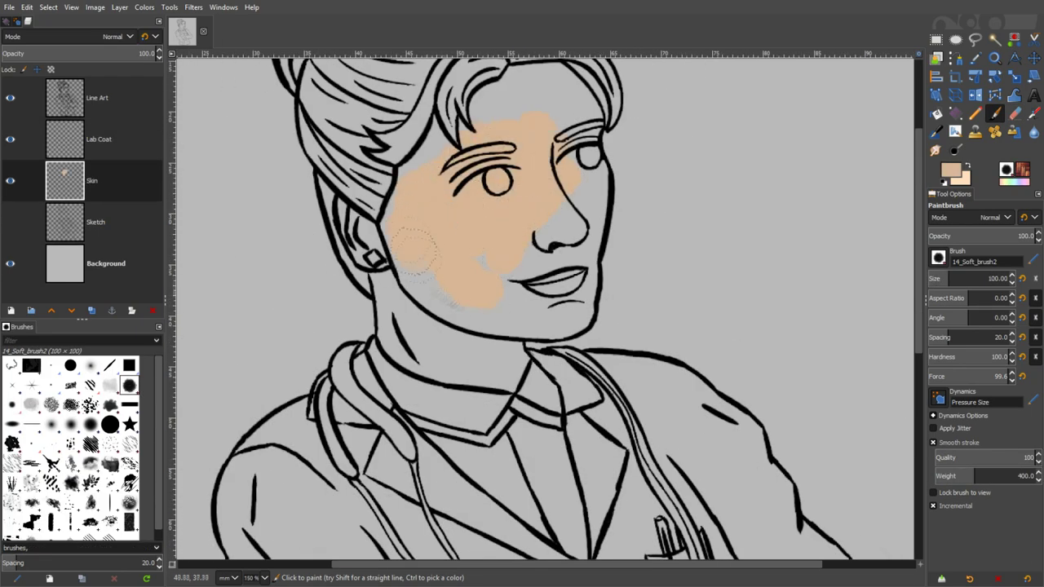
- Turn off smooth stroke and paint the remaining bare areas of the face in light tan on the Skin layer
left_click(933, 442)
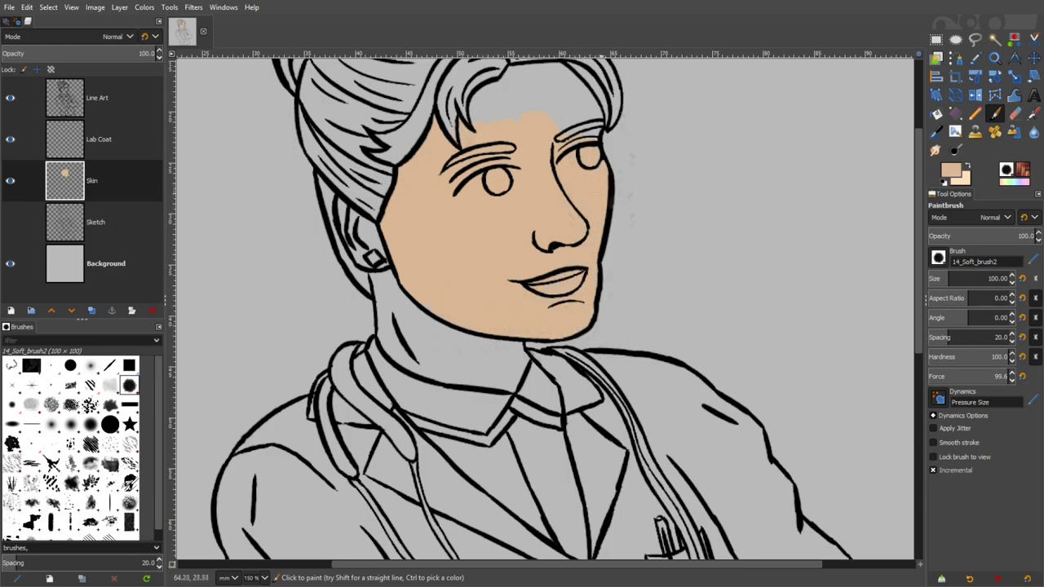
left_click_drag(602, 172, 631, 249)
left_click_drag(551, 190, 563, 173)
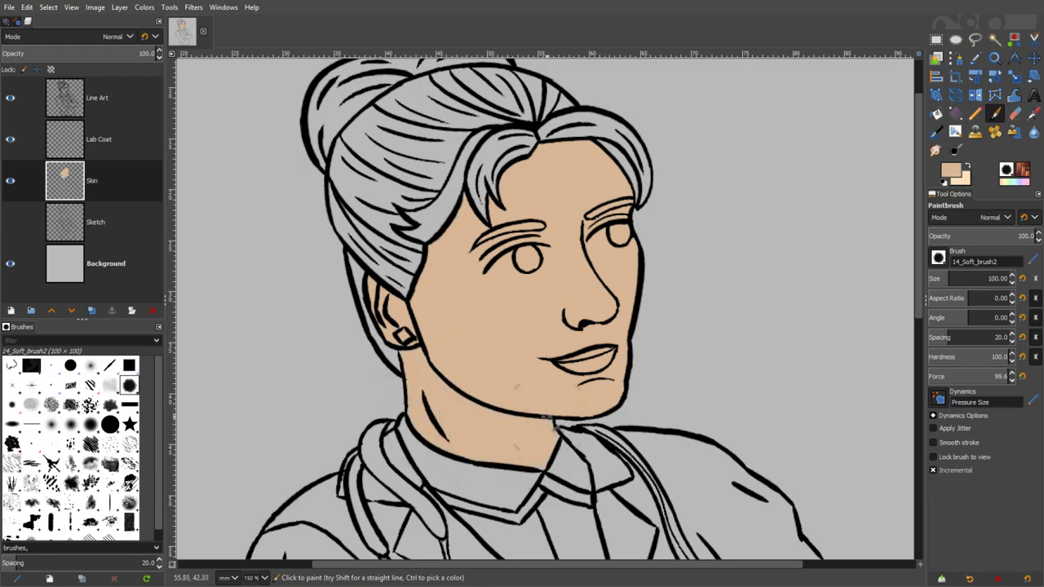
- Paint the coat's lower body and both crossed sleeves off-white on the Lab Coat layer
scroll(561, 458, "down", 10)
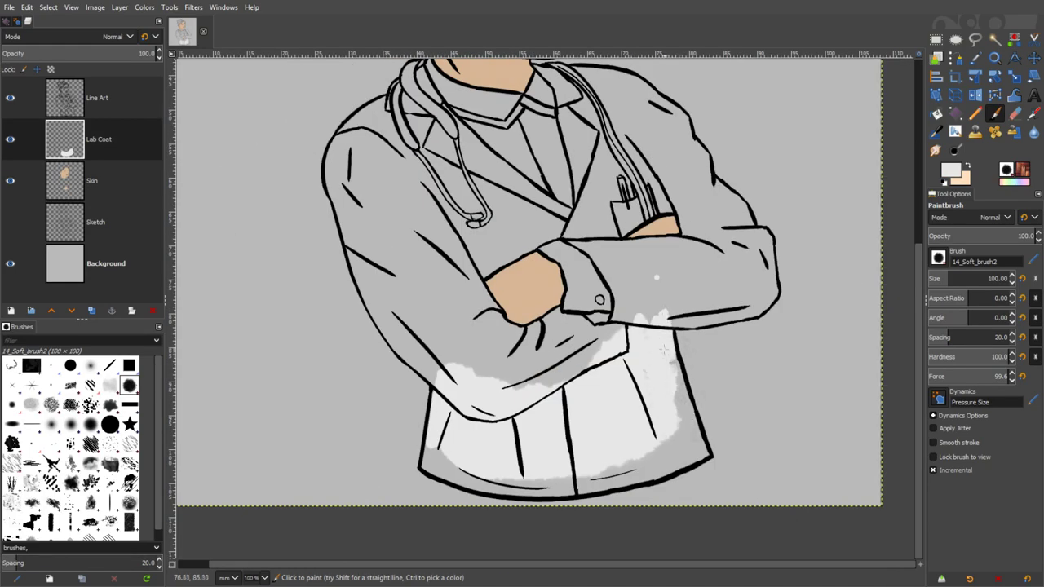
mouse_move(673, 359)
left_mouse_down()
mouse_move(698, 441)
mouse_move(624, 461)
mouse_move(677, 440)
left_mouse_up()
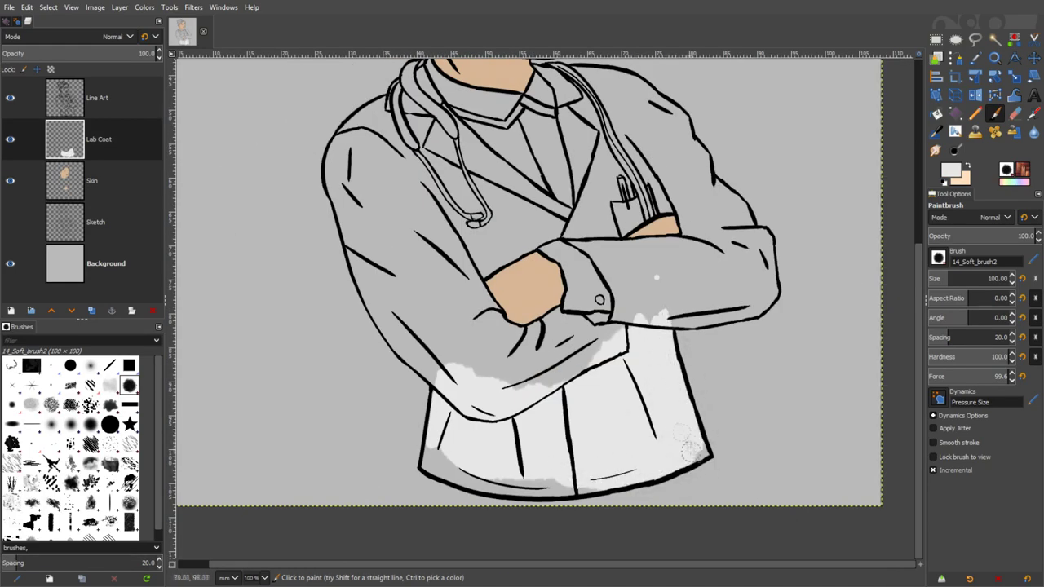
mouse_move(436, 453)
left_mouse_down()
mouse_move(530, 493)
mouse_move(591, 492)
left_mouse_up()
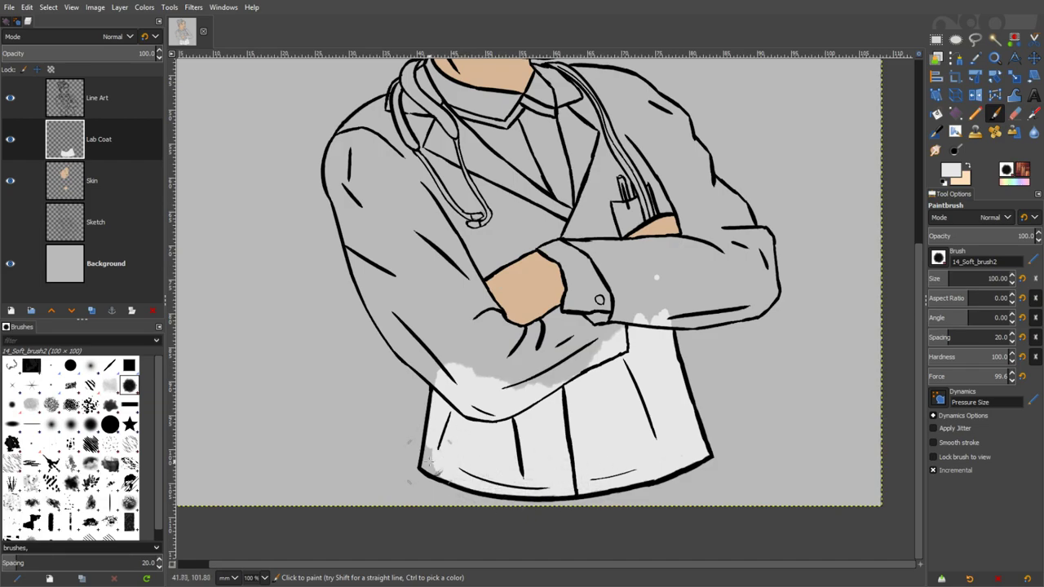
mouse_move(456, 359)
left_mouse_down()
mouse_move(367, 204)
mouse_move(358, 273)
mouse_move(377, 320)
mouse_move(424, 367)
left_mouse_up()
mouse_move(367, 217)
left_mouse_down()
mouse_move(333, 176)
mouse_move(349, 149)
mouse_move(334, 177)
mouse_move(396, 239)
mouse_move(352, 135)
mouse_move(497, 322)
mouse_move(547, 367)
mouse_move(624, 322)
left_mouse_up()
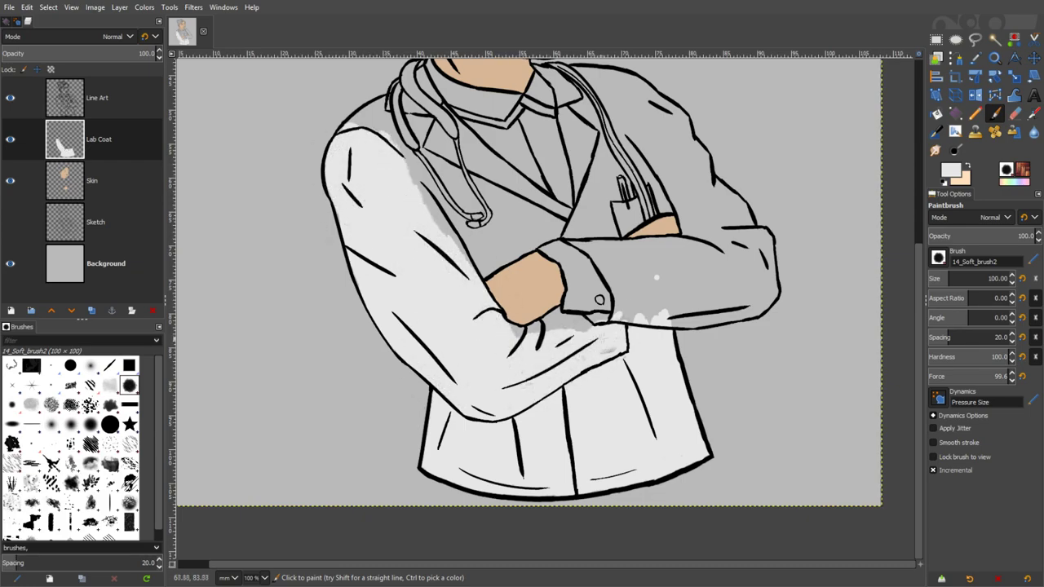
mouse_move(543, 320)
left_mouse_down()
mouse_move(579, 322)
mouse_move(633, 347)
mouse_move(591, 326)
mouse_move(628, 306)
mouse_move(714, 290)
mouse_move(697, 324)
mouse_move(766, 318)
mouse_move(791, 259)
mouse_move(767, 251)
mouse_move(615, 284)
mouse_move(746, 277)
left_mouse_up()
mouse_move(656, 333)
left_mouse_down()
mouse_move(758, 261)
mouse_move(612, 269)
mouse_move(588, 249)
mouse_move(656, 254)
left_mouse_up()
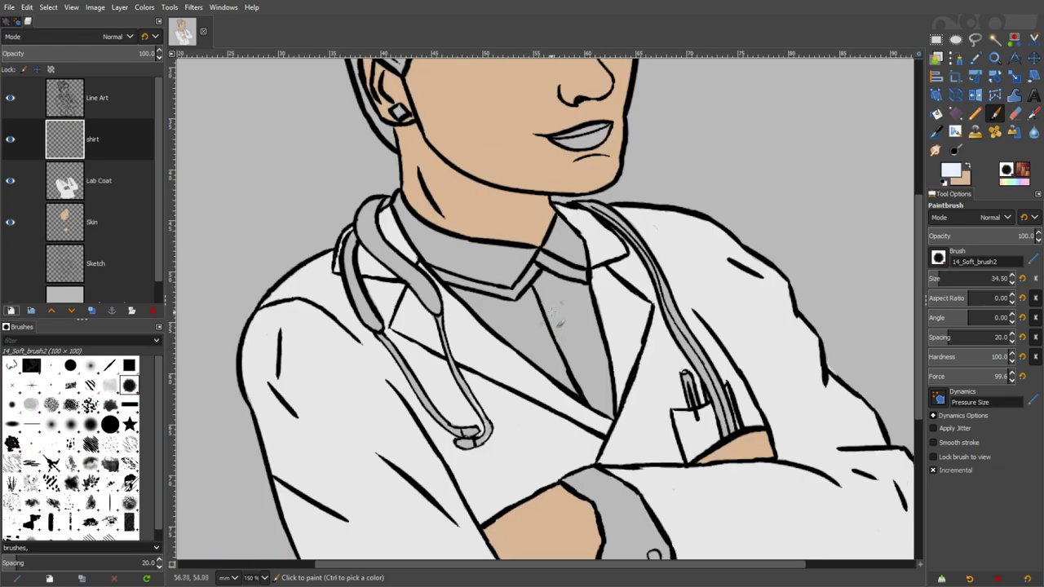
- Paint the shirt front, both collar flaps and the sleeve cuff pale blue on the shirt layer
mouse_move(551, 309)
left_mouse_down()
mouse_move(610, 420)
mouse_move(571, 371)
mouse_move(563, 384)
mouse_move(473, 302)
mouse_move(538, 310)
mouse_move(543, 293)
mouse_move(575, 286)
mouse_move(554, 305)
left_mouse_up()
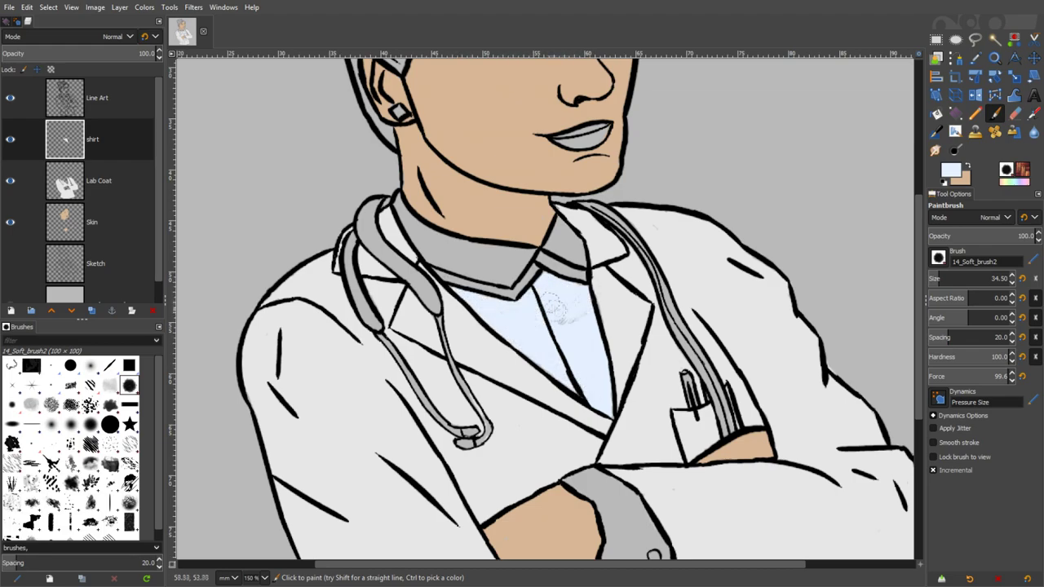
mouse_move(558, 240)
left_mouse_down()
mouse_move(571, 251)
mouse_move(571, 231)
mouse_move(604, 251)
left_mouse_up()
mouse_move(410, 217)
left_mouse_down()
mouse_move(395, 196)
mouse_move(448, 243)
mouse_move(409, 220)
left_mouse_up()
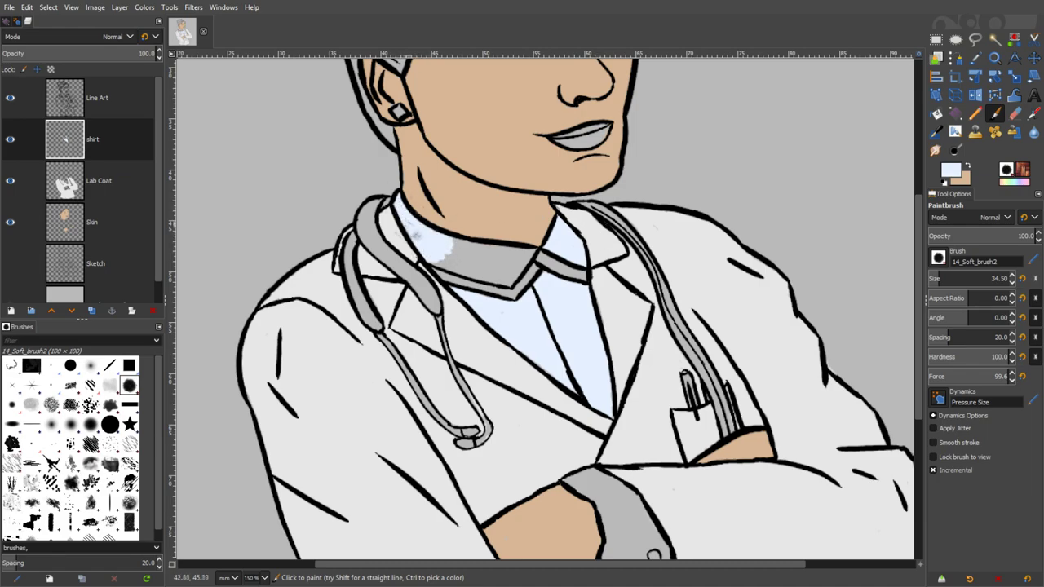
mouse_move(465, 268)
left_mouse_down()
mouse_move(509, 286)
mouse_move(522, 269)
mouse_move(457, 245)
mouse_move(497, 267)
left_mouse_up()
key("shift+e")
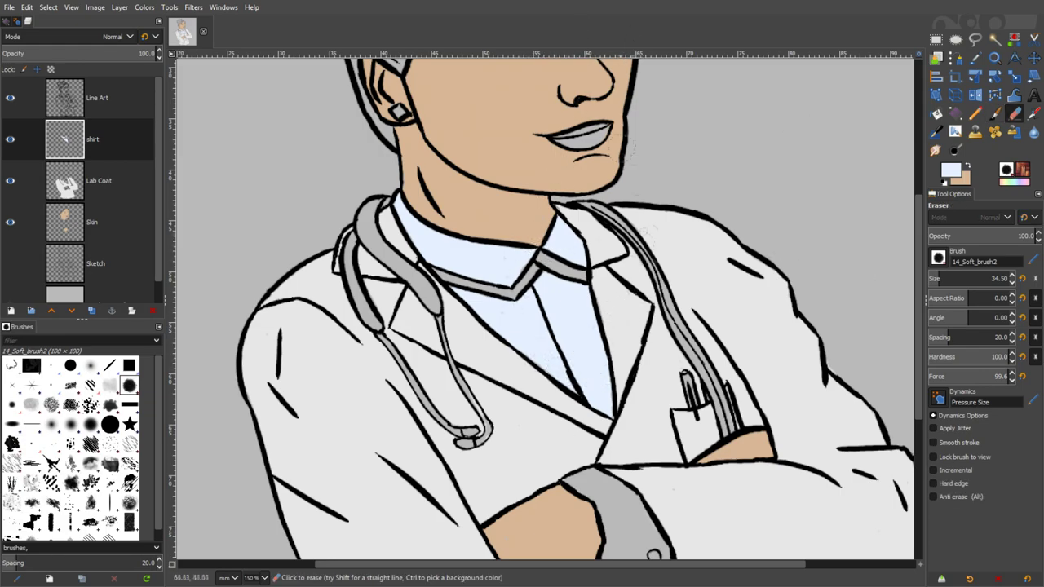
scroll(587, 358, "down", 3)
key("p")
mouse_move(607, 352)
left_mouse_down()
mouse_move(606, 411)
mouse_move(628, 405)
mouse_move(626, 387)
mouse_move(599, 377)
mouse_move(566, 328)
mouse_move(585, 324)
mouse_move(628, 371)
left_mouse_up()
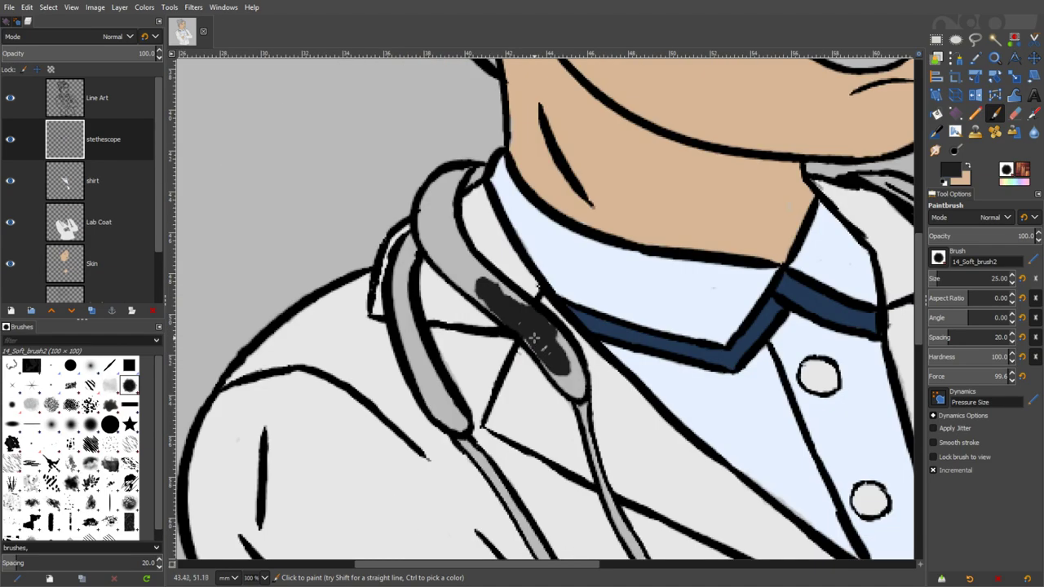
- Paint the thick stethoscope tubes on the near shoulder near-black on the stethescope layer
mouse_move(530, 339)
left_mouse_down()
mouse_move(563, 379)
mouse_move(420, 214)
mouse_move(450, 274)
left_mouse_up()
mouse_move(445, 244)
left_mouse_down()
mouse_move(445, 344)
mouse_move(444, 286)
mouse_move(479, 276)
left_mouse_up()
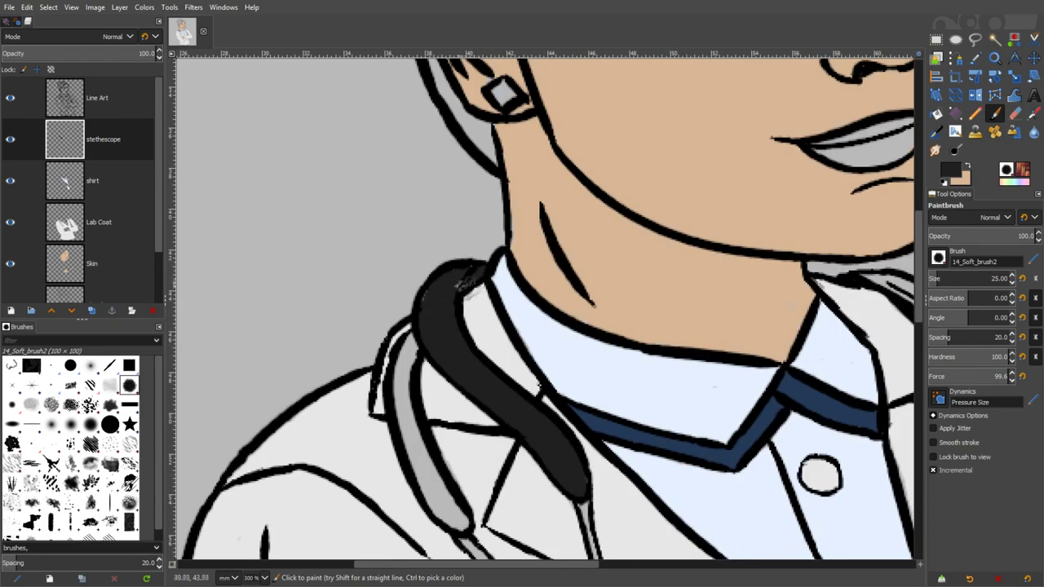
left_click_drag(441, 379, 482, 224)
mouse_move(484, 351)
left_mouse_down()
mouse_move(498, 371)
mouse_move(457, 277)
mouse_move(445, 191)
mouse_move(449, 213)
left_mouse_up()
- Fill the stethoscope tubing with near-black from the far collar down past the breast pocket
mouse_move(700, 338)
left_mouse_down()
mouse_move(503, 343)
mouse_move(322, 419)
left_mouse_up()
mouse_move(530, 201)
left_mouse_down()
mouse_move(580, 220)
mouse_move(623, 259)
left_mouse_up()
left_click_drag(652, 332, 568, 250)
left_click_drag(538, 175, 585, 257)
left_click_drag(635, 325, 567, 240)
mouse_move(526, 172)
left_mouse_down()
mouse_move(567, 277)
mouse_move(547, 233)
mouse_move(560, 237)
mouse_move(609, 328)
left_mouse_up()
mouse_move(575, 273)
left_mouse_down()
mouse_move(582, 315)
mouse_move(646, 386)
mouse_move(614, 287)
left_mouse_up()
mouse_move(610, 314)
left_mouse_down()
mouse_move(631, 395)
mouse_move(654, 383)
left_mouse_up()
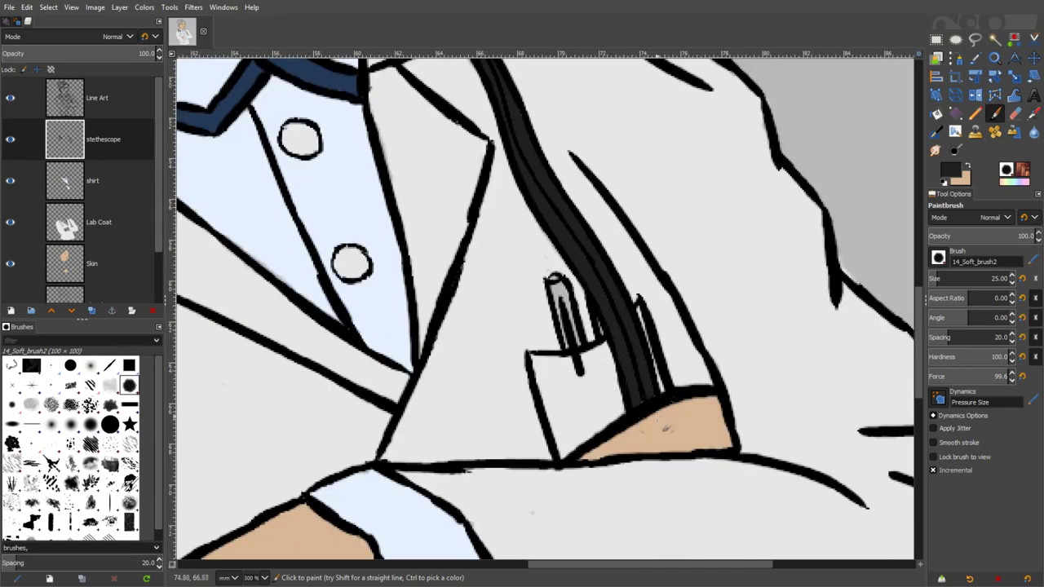
- Choose a new paint colour and color the front locks over the forehead golden brown on the hair layer
scroll(689, 379, "down", 3)
scroll(488, 333, "up", 3)
left_click(956, 174)
left_click(822, 272)
left_click(900, 296)
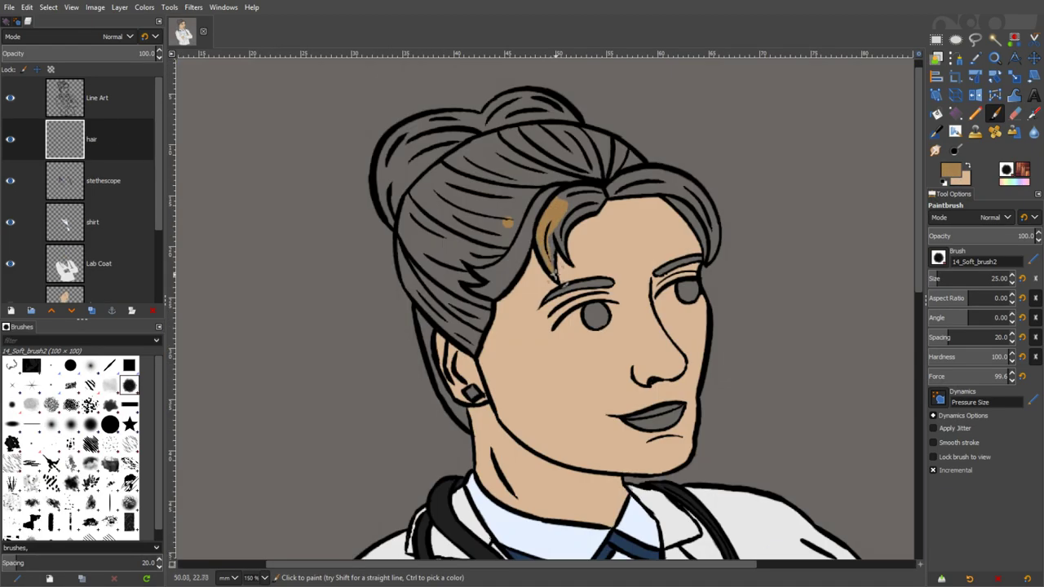
mouse_move(553, 271)
left_mouse_down()
mouse_move(576, 196)
mouse_move(589, 204)
mouse_move(571, 259)
mouse_move(643, 187)
mouse_move(676, 181)
mouse_move(712, 234)
left_mouse_up()
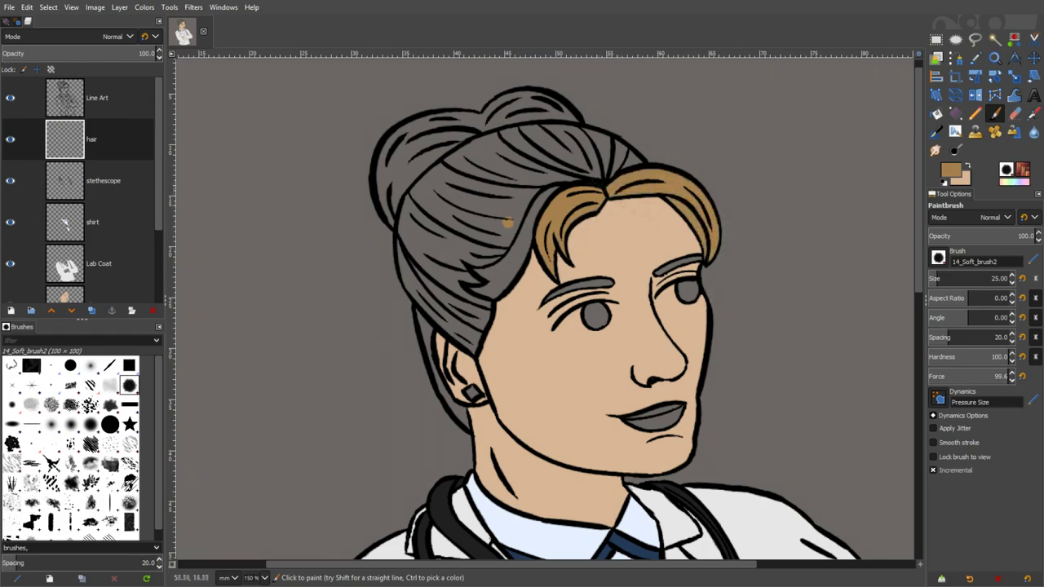
- Paint the rest of the swept-back hair and the bun golden brown, filling gaps along the line art
left_click_drag(423, 327, 470, 426)
mouse_move(404, 249)
left_mouse_down()
mouse_move(408, 281)
mouse_move(453, 330)
mouse_move(477, 322)
mouse_move(453, 281)
mouse_move(473, 240)
mouse_move(493, 269)
mouse_move(507, 269)
mouse_move(498, 297)
mouse_move(514, 228)
mouse_move(489, 322)
mouse_move(485, 245)
mouse_move(551, 175)
mouse_move(412, 204)
mouse_move(494, 142)
mouse_move(611, 155)
mouse_move(605, 196)
left_mouse_up()
mouse_move(408, 175)
left_mouse_down()
mouse_move(398, 218)
mouse_move(457, 129)
mouse_move(547, 102)
mouse_move(575, 115)
left_mouse_up()
scroll(424, 342, "up", 2)
key("shift+e")
key("p")
left_click_drag(423, 259, 365, 320)
left_click_drag(657, 207, 557, 302)
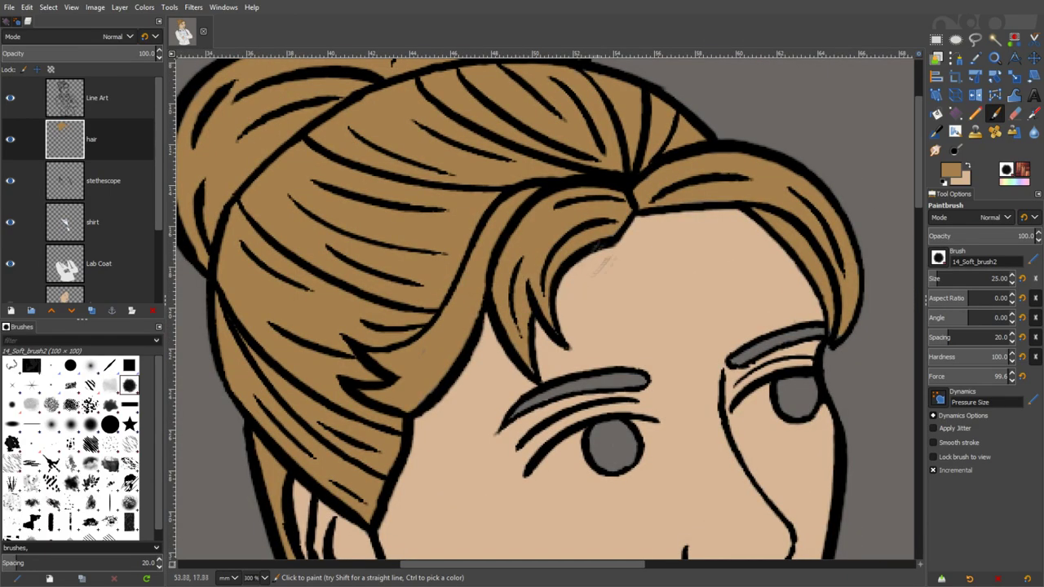
- Paint a dark maroon shadow along the parting of the lips on the lips layer, redoing the first stroke
scroll(603, 249, "down", 1)
scroll(603, 249, "down", 3)
scroll(604, 249, "up", 1)
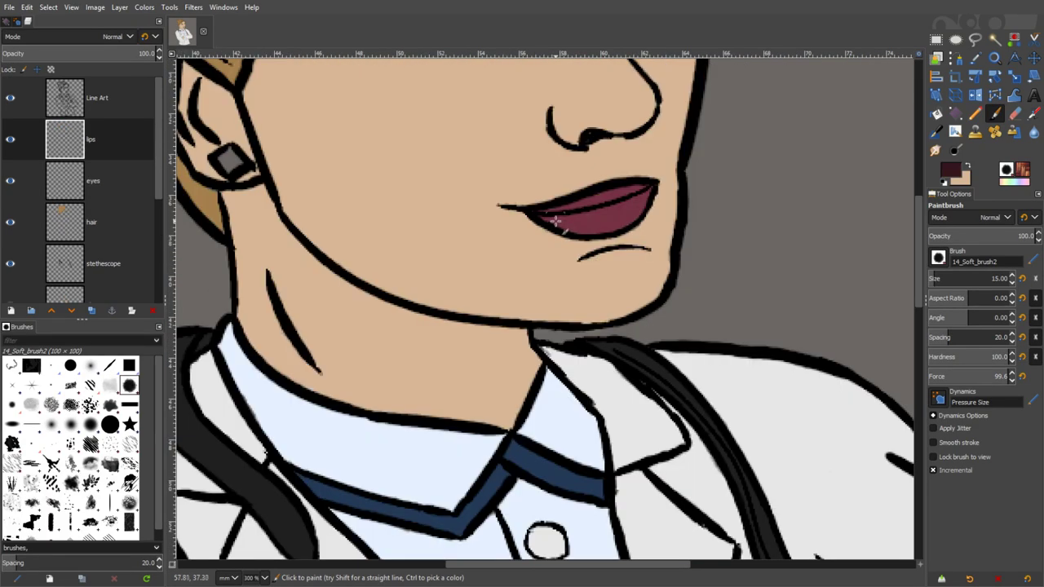
mouse_move(554, 220)
left_mouse_down()
mouse_move(569, 230)
mouse_move(592, 217)
mouse_move(560, 215)
mouse_move(655, 189)
left_mouse_up()
key("ctrl+z")
mouse_move(586, 217)
left_mouse_down()
mouse_move(543, 216)
mouse_move(636, 224)
mouse_move(569, 215)
mouse_move(650, 193)
left_mouse_up()
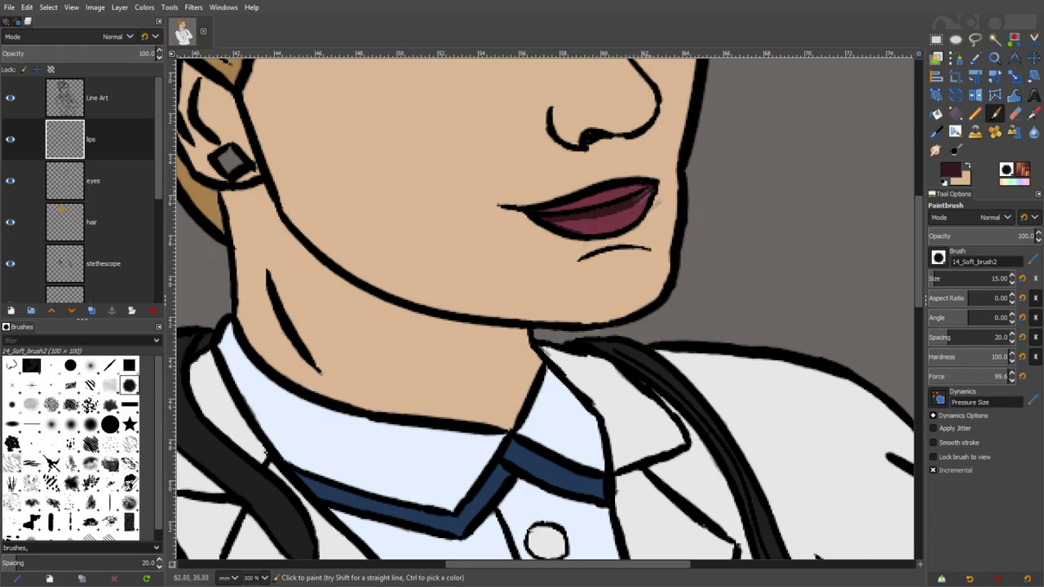
- Sample the lip color and paint a lighter crimson tone across the lower lip
left_click(1012, 283)
left_click(599, 229, "ctrl")
left_click(1012, 276)
left_click_drag(589, 233, 636, 216)
left_click(577, 228, "ctrl")
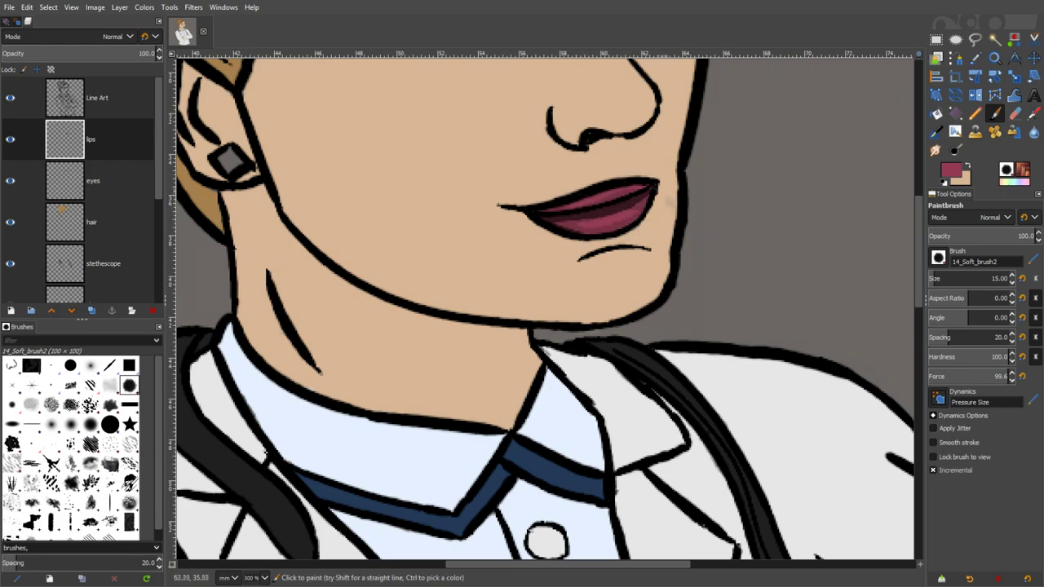
scroll(645, 316, "down", 3)
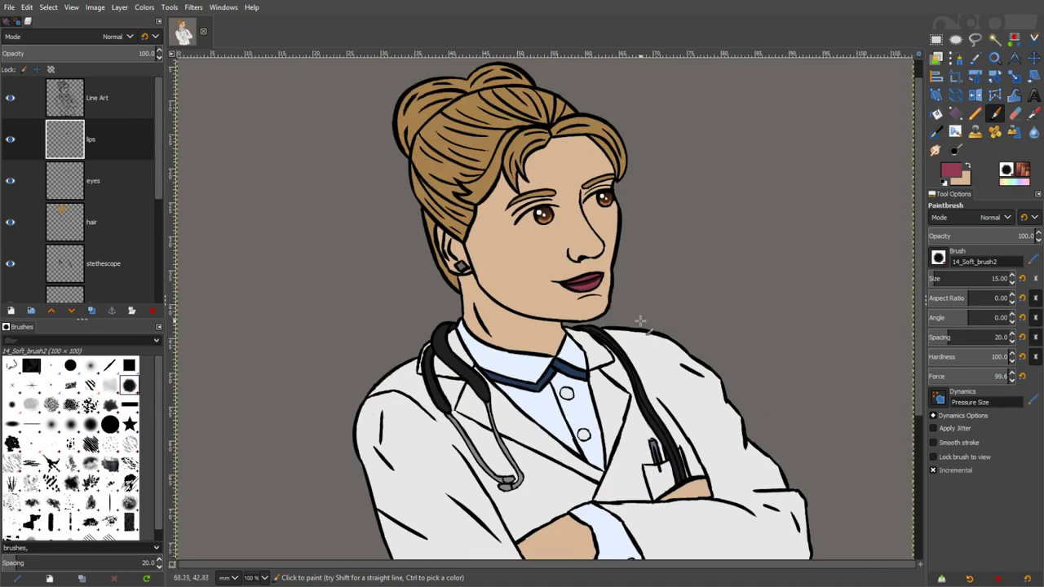
scroll(607, 297, "up", 3)
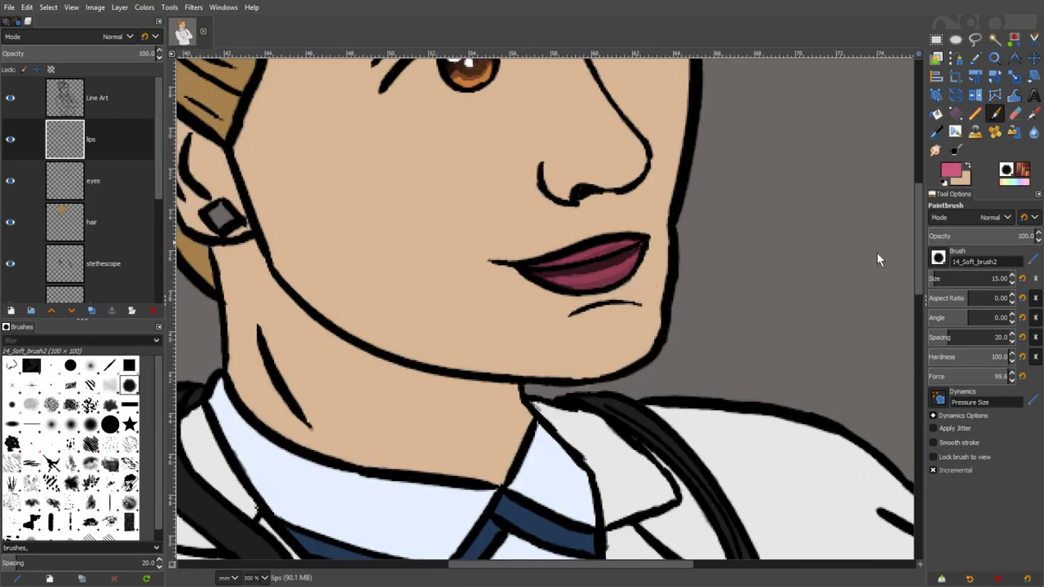
key("ctrl+z")
key("ctrl+y")
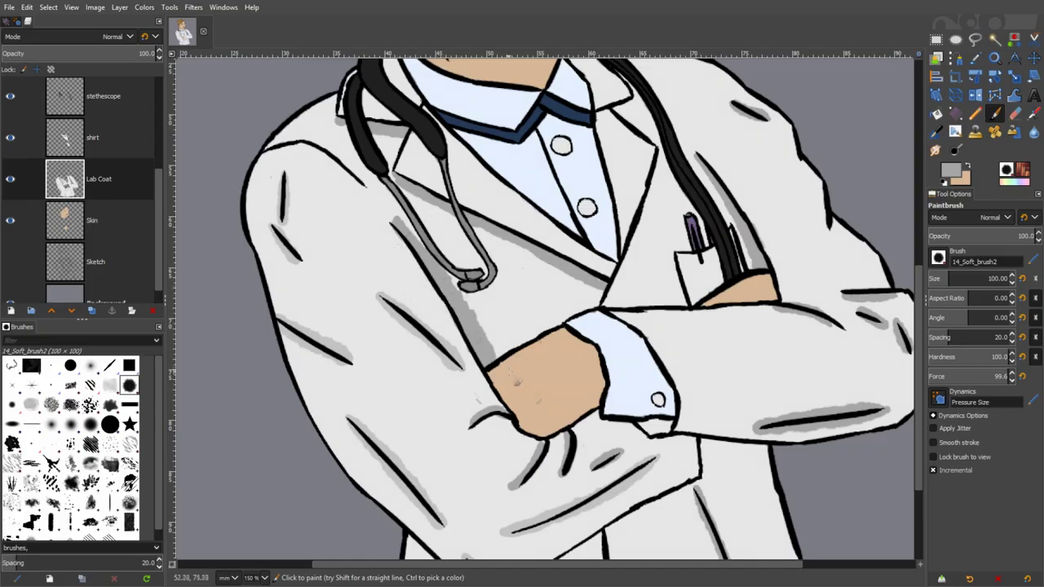
- Paint gray shadows on the Lab Coat layer above the crossed forearm, beside the far lapel and around the breast pocket
mouse_move(496, 360)
left_mouse_down()
mouse_move(581, 316)
mouse_move(605, 288)
left_mouse_up()
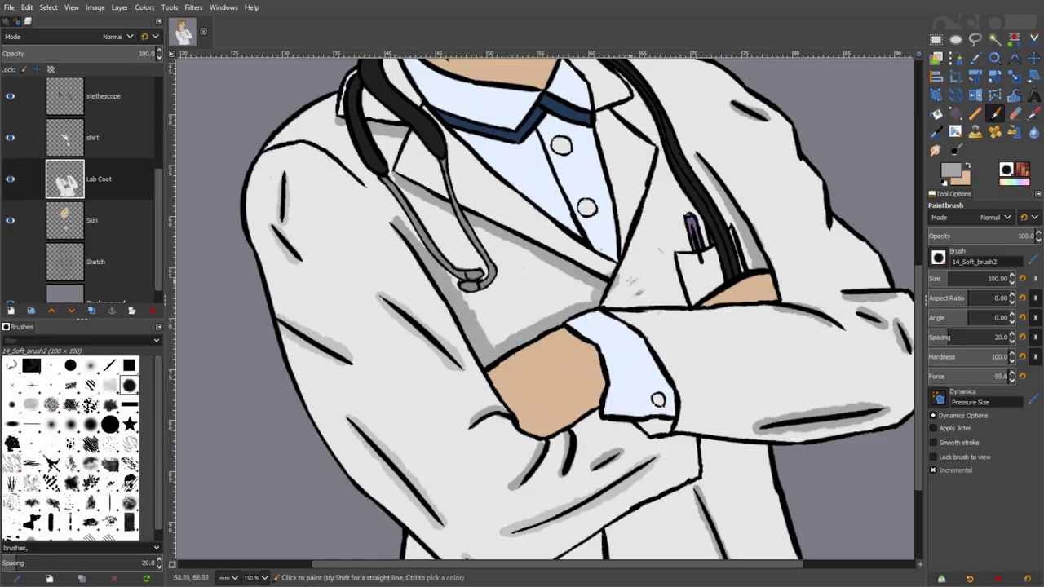
left_click_drag(651, 203, 608, 299)
key("ctrl+z")
left_click_drag(656, 163, 610, 295)
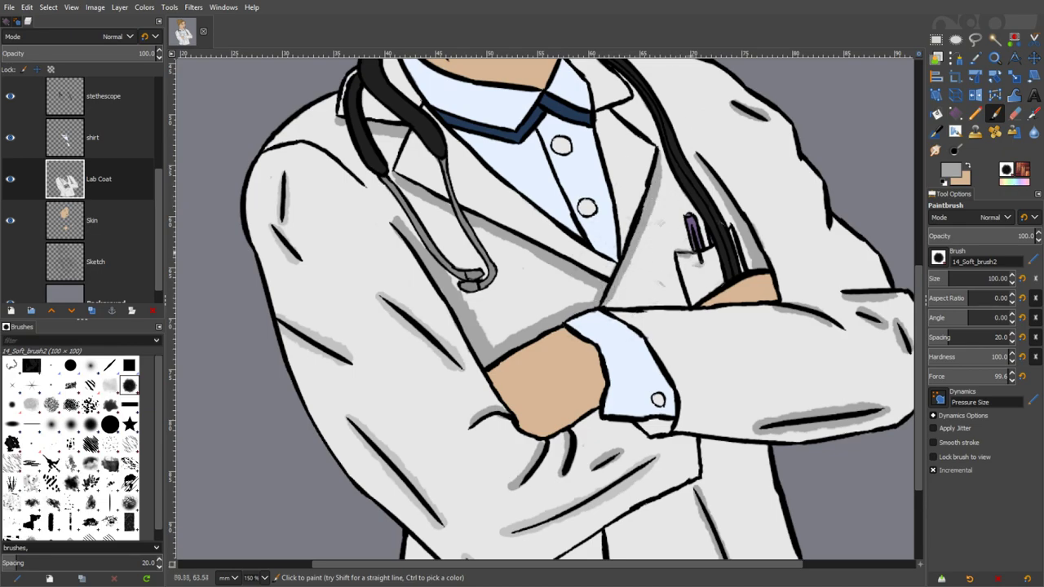
left_click_drag(697, 159, 751, 279)
mouse_move(621, 303)
left_mouse_down()
mouse_move(703, 302)
mouse_move(733, 277)
left_mouse_up()
- Shade the lab coat in gray alongside the stethoscope tubes on both shoulders and on the far collar
mouse_move(621, 79)
left_mouse_down()
mouse_move(539, 213)
mouse_move(530, 246)
left_mouse_up()
left_click_drag(535, 211, 586, 318)
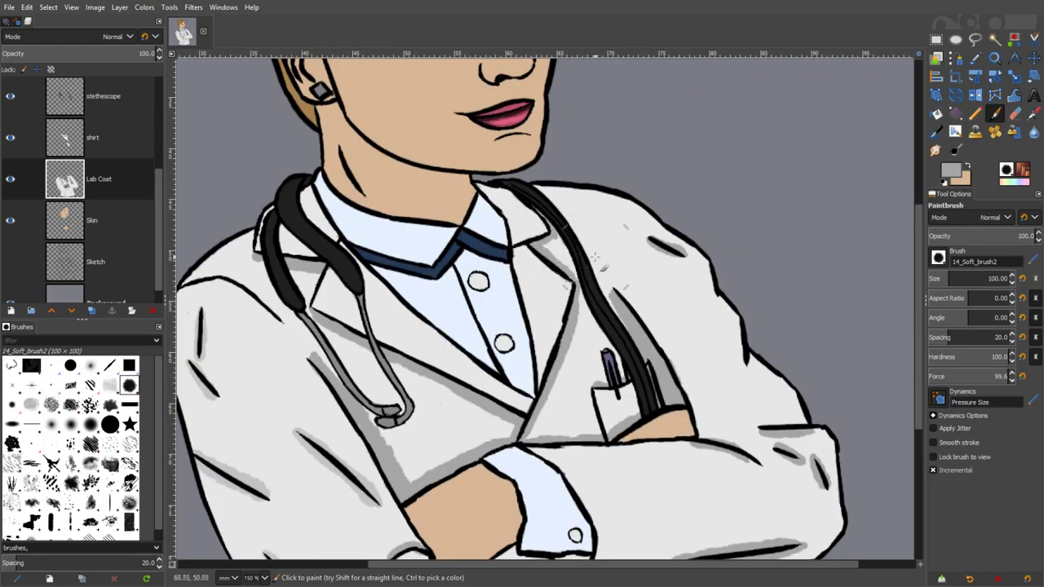
mouse_move(282, 223)
left_mouse_down()
mouse_move(368, 320)
mouse_move(377, 364)
mouse_move(432, 442)
left_mouse_up()
left_click_drag(263, 263, 338, 387)
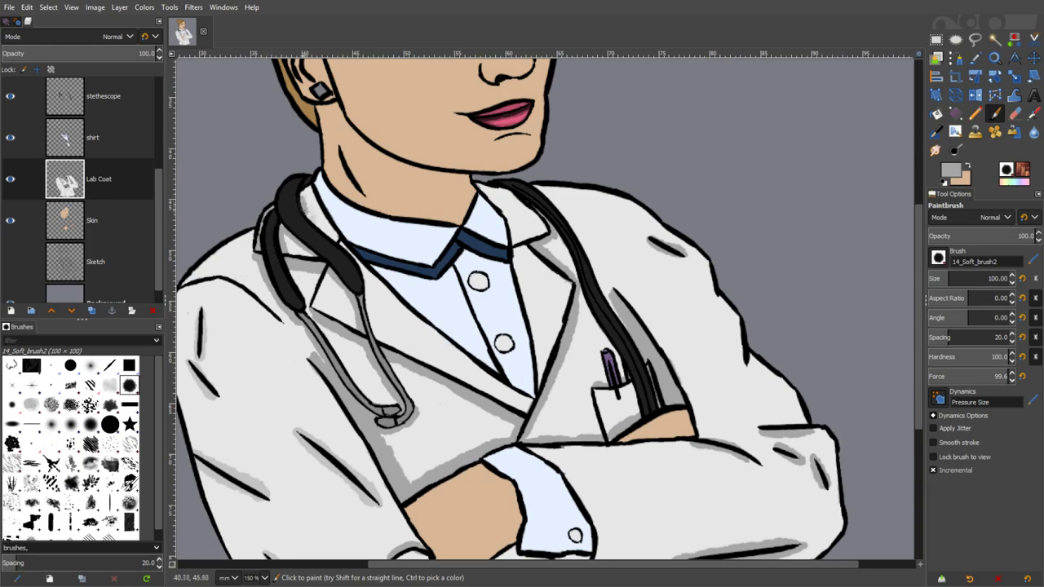
left_click_drag(487, 187, 532, 204)
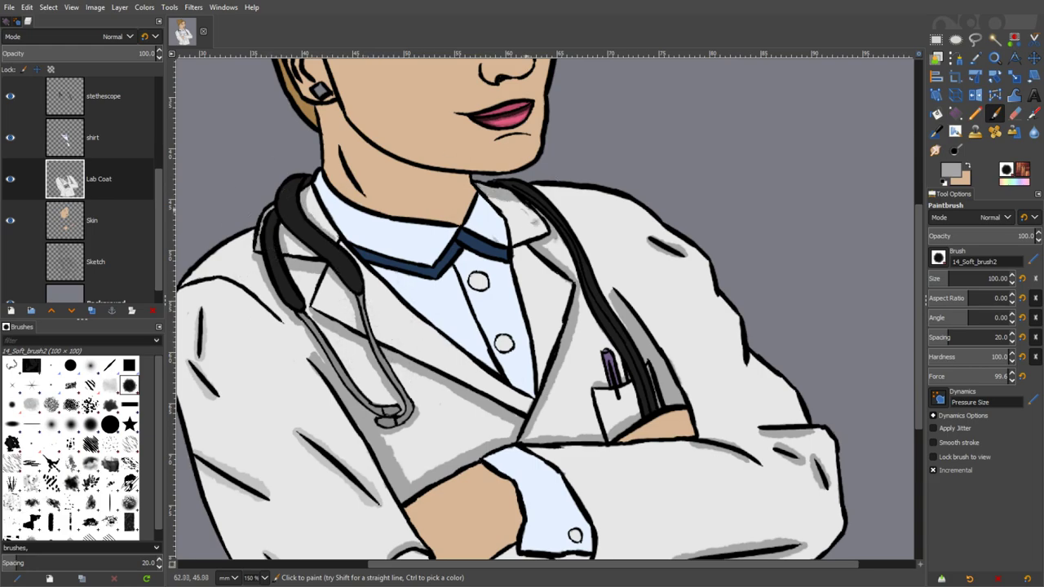
left_click_drag(522, 374, 669, 372)
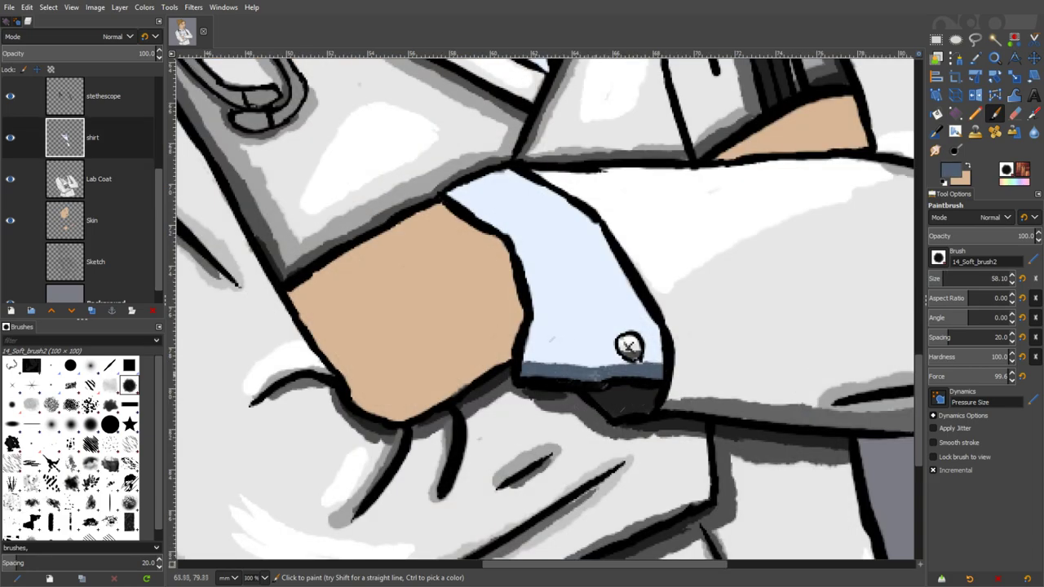
- Paint slate-blue shadows along the cuff's lower and outer edges on the shirt layer, deepening them with a darker navy
mouse_move(563, 366)
left_mouse_down()
mouse_move(612, 245)
mouse_move(629, 346)
mouse_move(653, 350)
left_mouse_up()
left_click_drag(538, 181, 591, 220)
left_click_drag(641, 352, 650, 298)
mouse_move(532, 183)
left_mouse_down()
mouse_move(512, 172)
mouse_move(611, 244)
mouse_move(646, 332)
left_mouse_up()
left_click(951, 171)
mouse_move(525, 377)
left_mouse_down()
mouse_move(589, 380)
mouse_move(658, 354)
mouse_move(648, 302)
left_mouse_up()
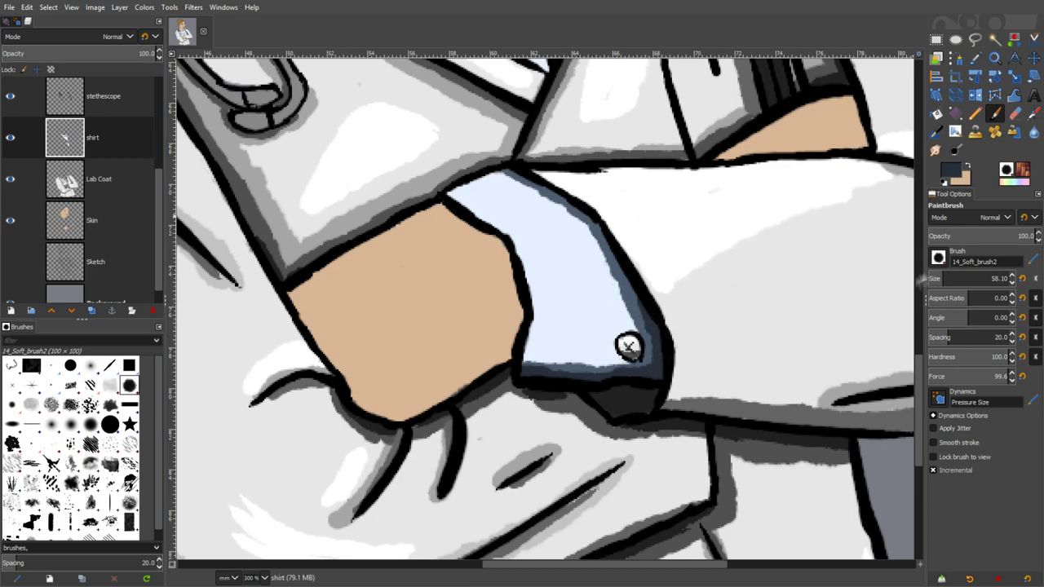
- Sample the cuff's pale blue and paint gray-blue mid-tones across the cuff inside the dark edge shadows
left_click(976, 58)
left_click(595, 259)
left_click(995, 115)
left_click_drag(460, 194, 485, 185)
key("ctrl+z")
left_click(838, 237, "ctrl")
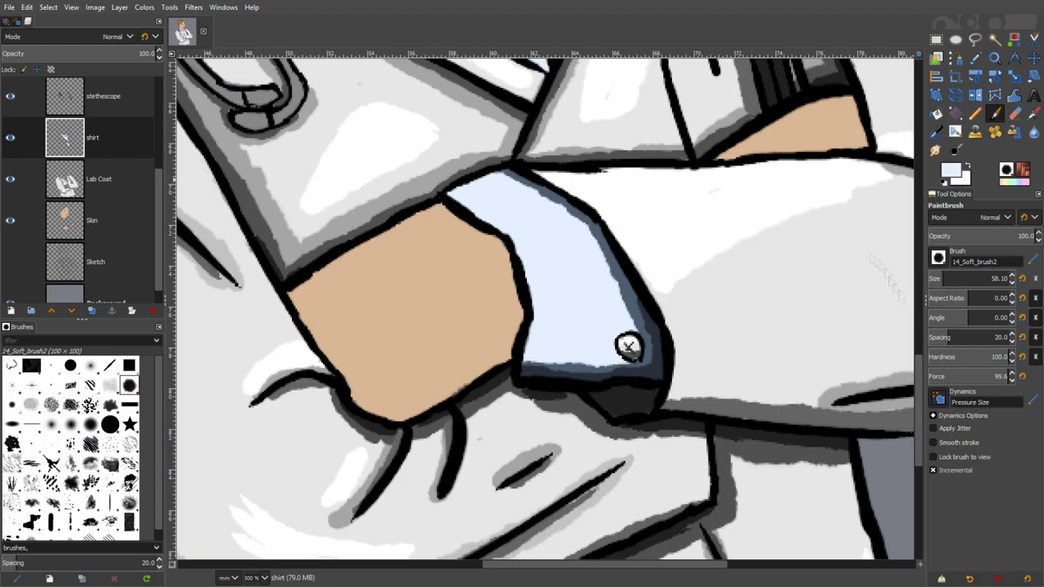
mouse_move(575, 273)
left_mouse_down()
mouse_move(546, 347)
mouse_move(604, 322)
mouse_move(605, 274)
mouse_move(587, 232)
mouse_move(538, 241)
left_mouse_up()
left_click(953, 176)
left_click_drag(530, 349, 627, 359)
mouse_move(595, 240)
left_mouse_down()
mouse_move(622, 295)
mouse_move(628, 347)
left_mouse_up()
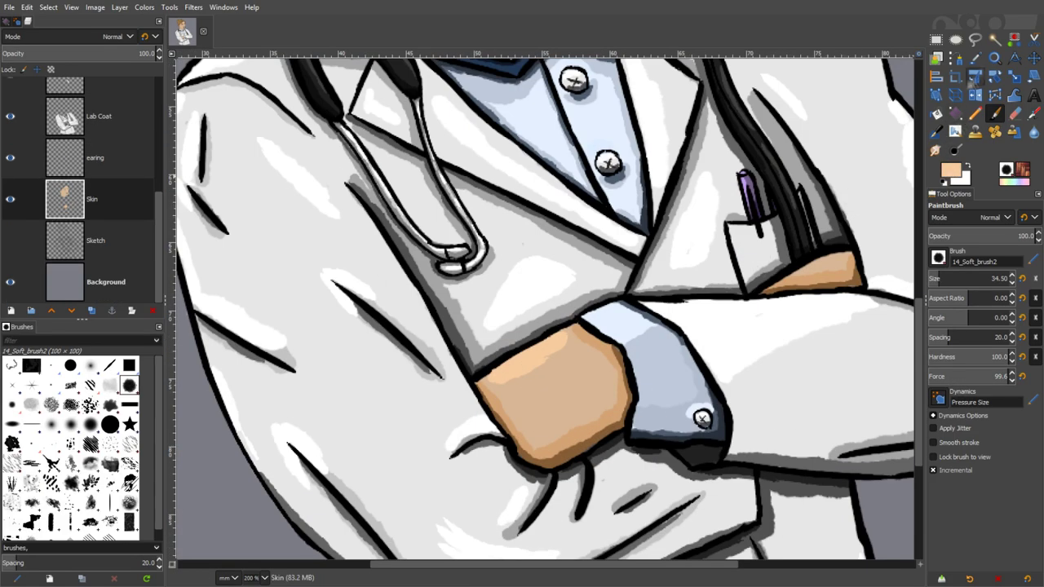
- Enlarge the brush to size 100 and try darker brown shadow strokes along the hand's lower edge on the Skin layer
key("ctrl")
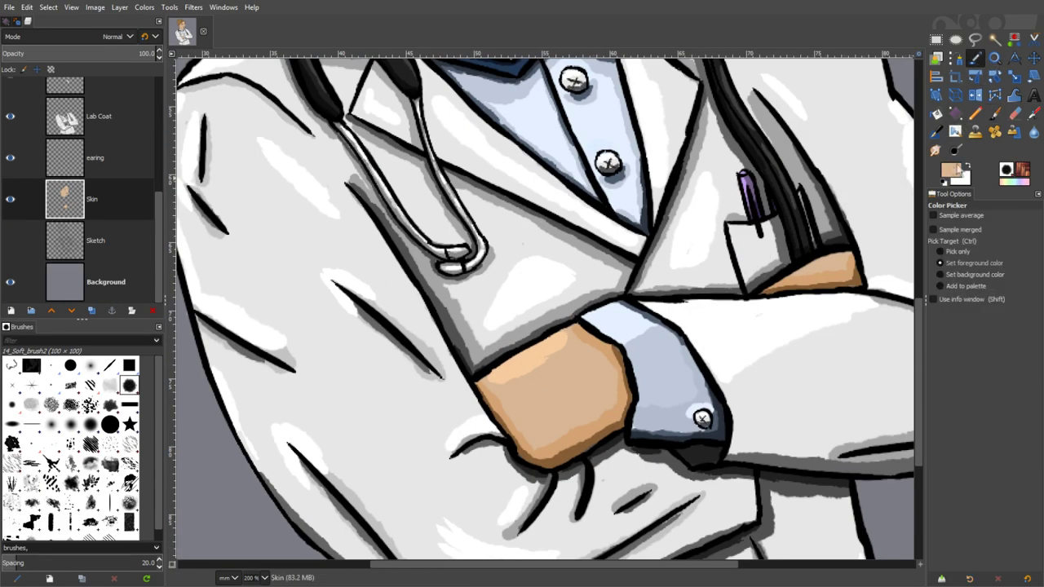
key("p")
left_click(1021, 279)
mouse_move(536, 426)
left_mouse_down()
mouse_move(569, 402)
mouse_move(556, 447)
mouse_move(617, 401)
left_mouse_up()
key("ctrl+z")
left_click_drag(526, 439, 608, 398)
left_click(954, 176)
left_click(1024, 357)
left_click(983, 356)
mouse_move(531, 456)
left_mouse_down()
mouse_move(621, 422)
mouse_move(534, 459)
mouse_move(564, 458)
mouse_move(602, 432)
mouse_move(608, 409)
left_mouse_up()
scroll(557, 410, "down", 3)
scroll(566, 408, "up", 3)
key("ctrl+z")
key("ctrl+z")
- Blend sampled skin mid-tones across the hand, brush light peach along its upper edge, and save the image
left_click(976, 58)
left_click(559, 414)
left_click(995, 114)
left_click_drag(491, 431, 580, 385)
left_click(975, 59)
left_click(529, 356)
left_click(995, 113)
left_click_drag(548, 341, 496, 380)
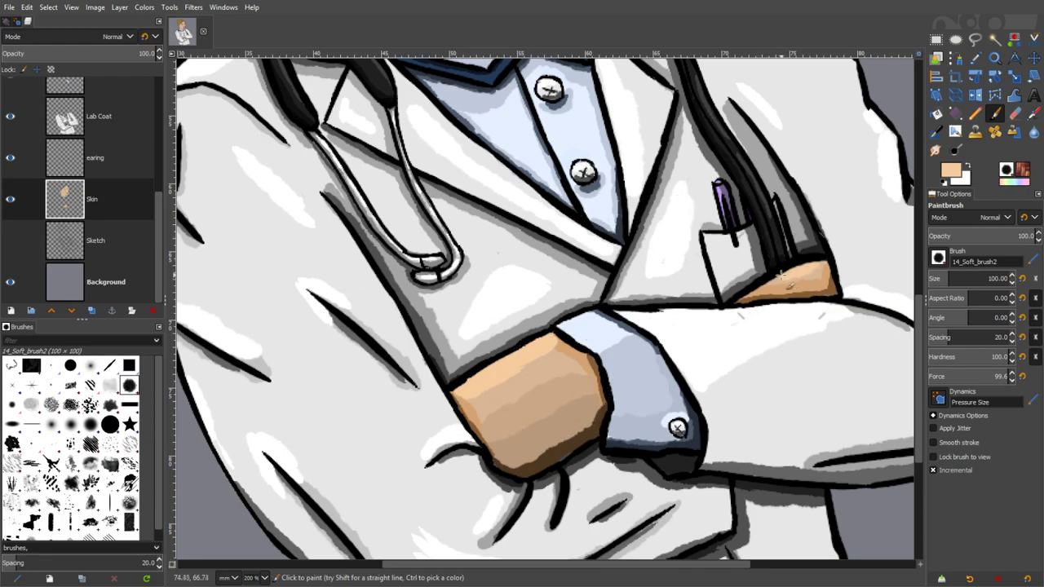
key("ctrl+s")
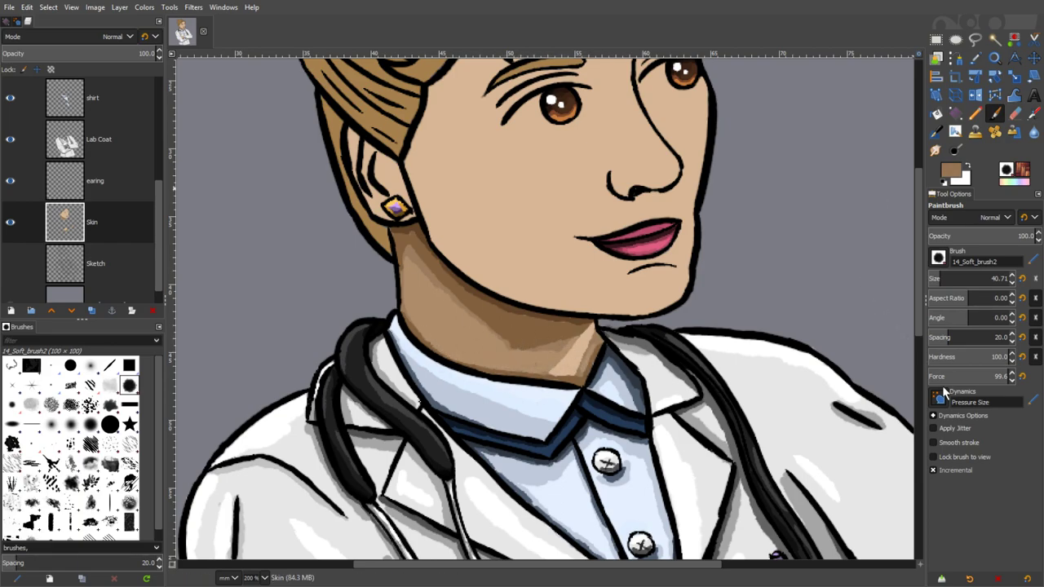
- Paint brown shadows across the neck and deepen them with a darker brown directly below the jaw
mouse_move(522, 345)
left_mouse_down()
mouse_move(563, 360)
mouse_move(594, 322)
mouse_move(526, 349)
mouse_move(551, 369)
mouse_move(564, 337)
left_mouse_up()
scroll(534, 318, "down", 3)
scroll(525, 245, "up", 3)
left_click_drag(465, 284, 509, 323)
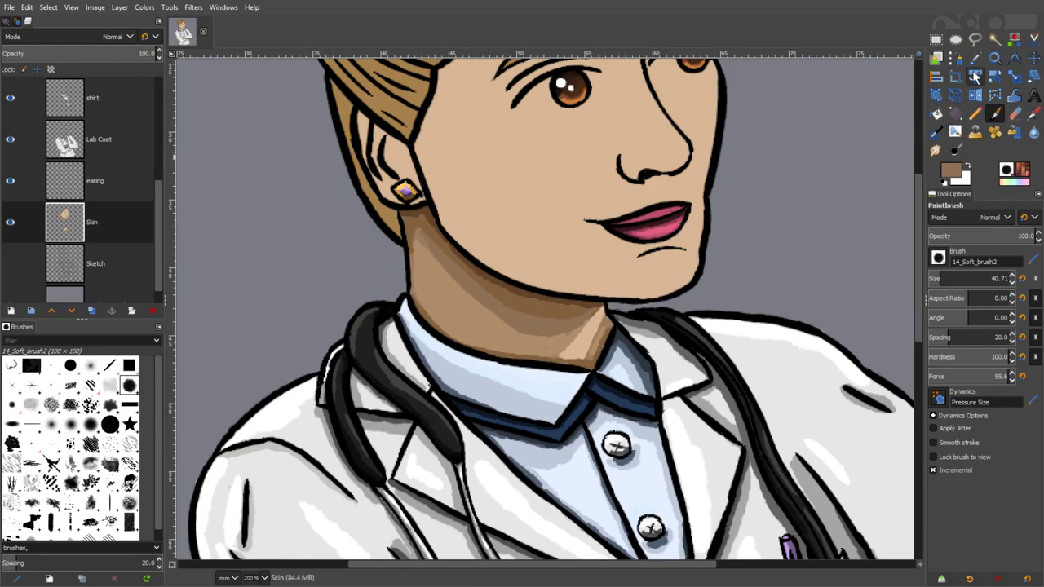
left_click(976, 59)
left_click(492, 286)
left_click(995, 114)
left_click_drag(489, 283, 549, 305)
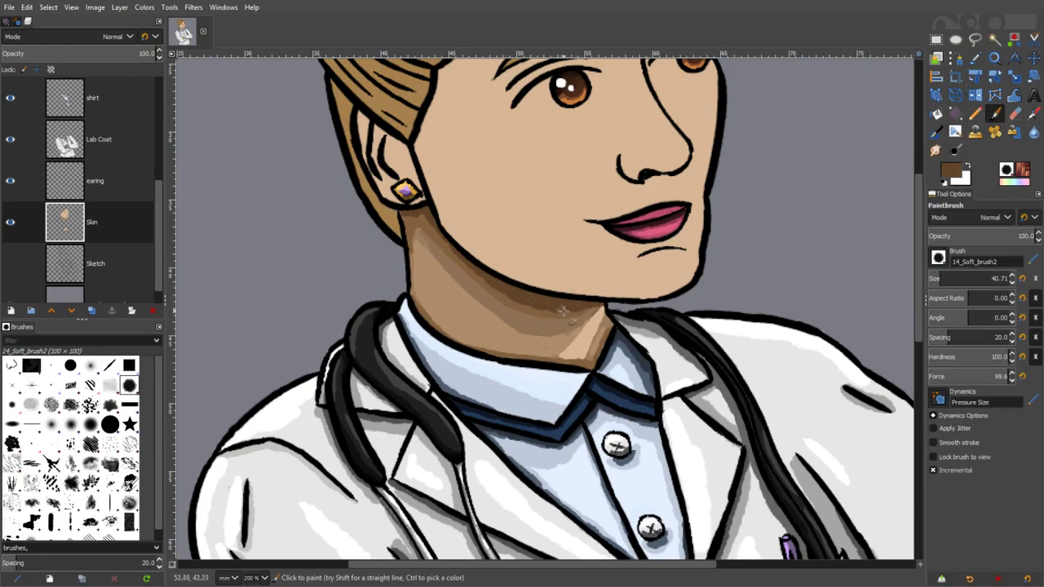
- Add the darkest brown neck shadows beneath the ear and along the jawline, and shade the neck beside the far collar
left_click(457, 252, "ctrl")
left_click_drag(427, 210, 461, 248)
left_click_drag(534, 292, 573, 300)
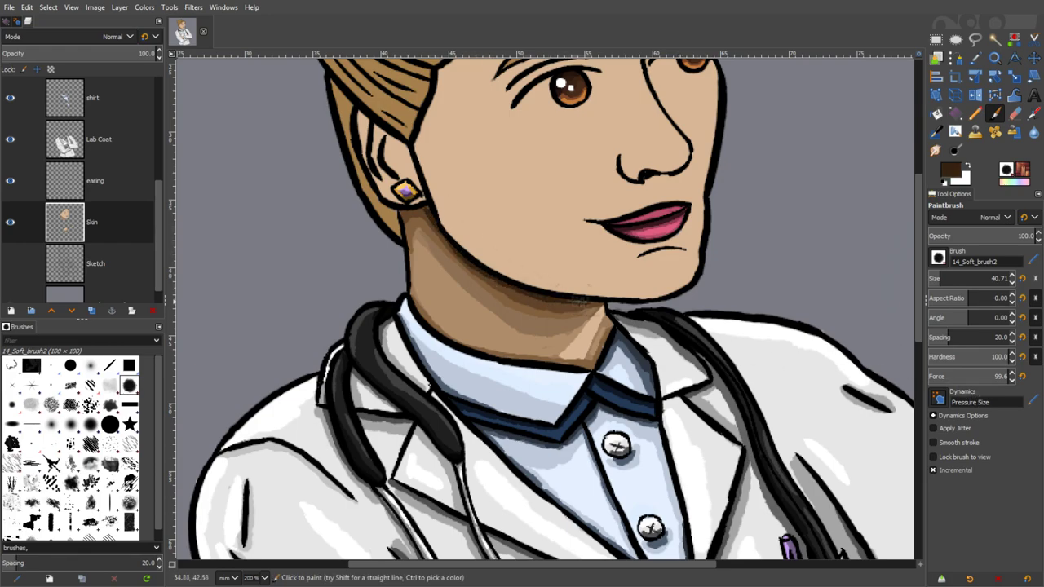
left_click_drag(417, 209, 432, 219)
left_click_drag(581, 338, 614, 330)
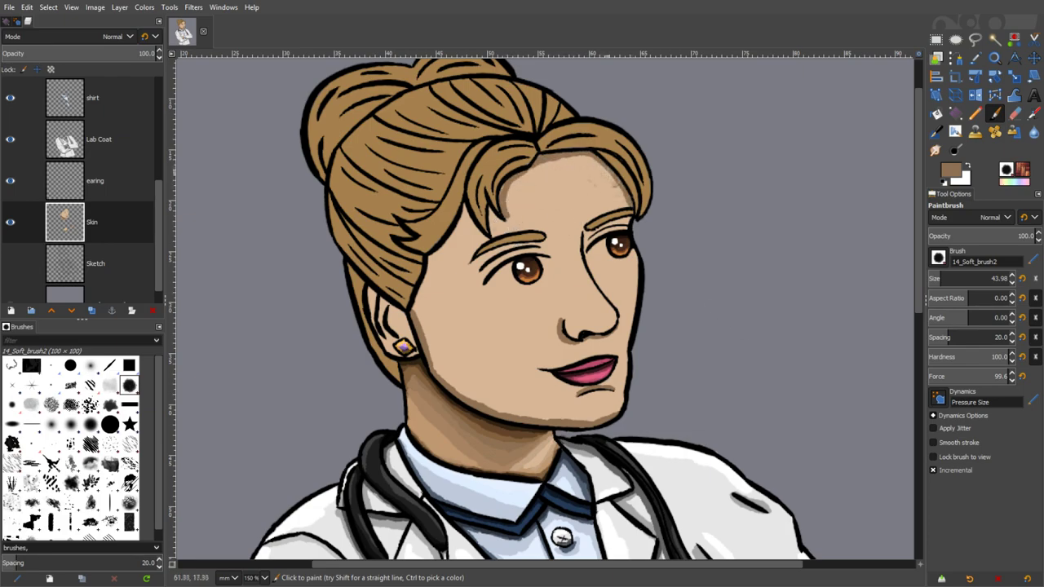
- Shade the forehead in brown beneath the fringe and brush a sampled lighter skin tone across it
key("ctrl+z")
mouse_move(541, 158)
left_mouse_down()
mouse_move(607, 168)
mouse_move(631, 204)
left_mouse_up()
key("ctrl+z")
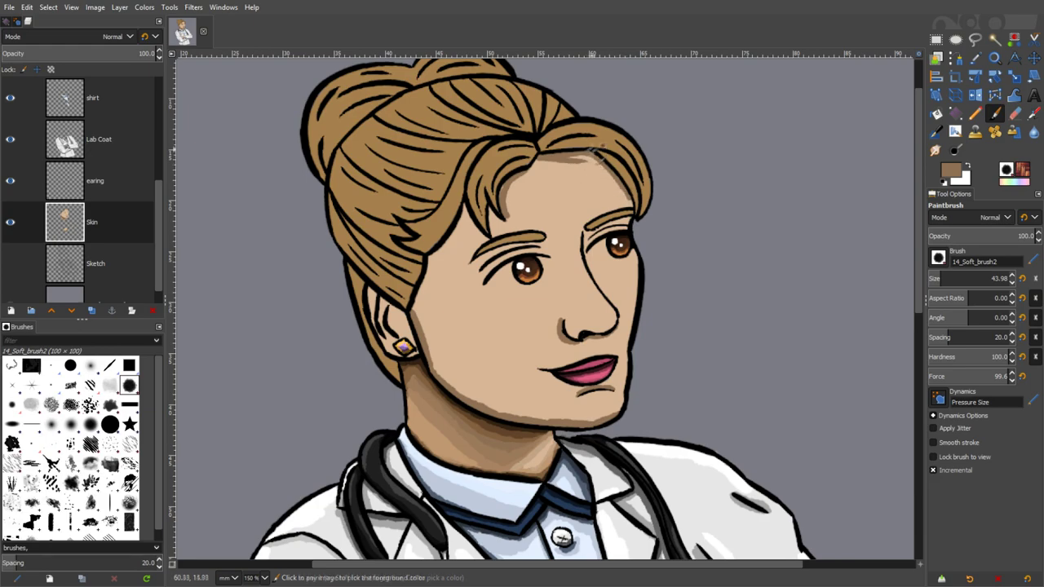
left_click_drag(563, 155, 618, 188)
mouse_move(425, 230)
left_mouse_down()
mouse_move(471, 227)
mouse_move(430, 271)
left_mouse_up()
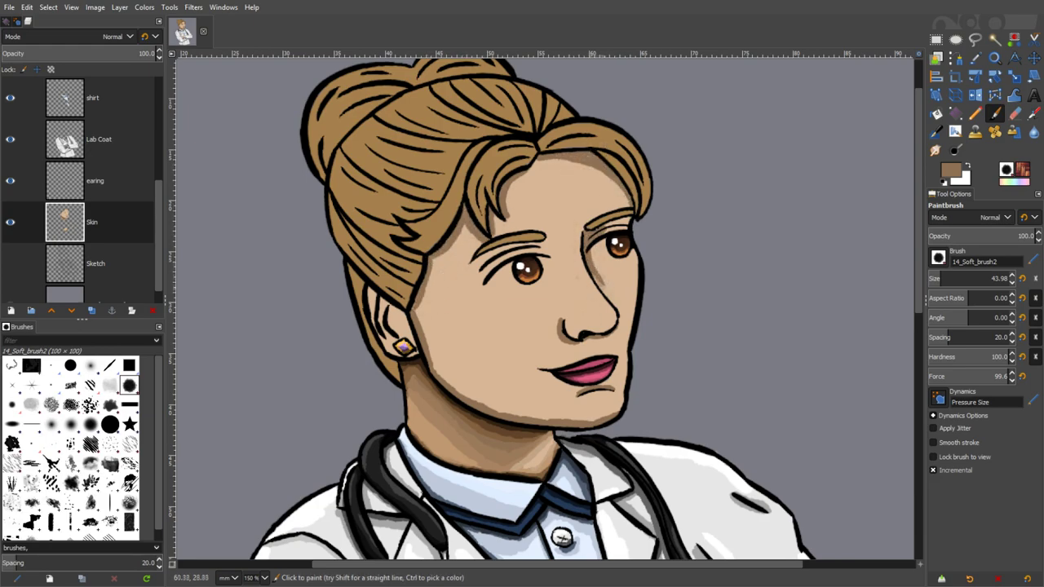
key("ctrl+z")
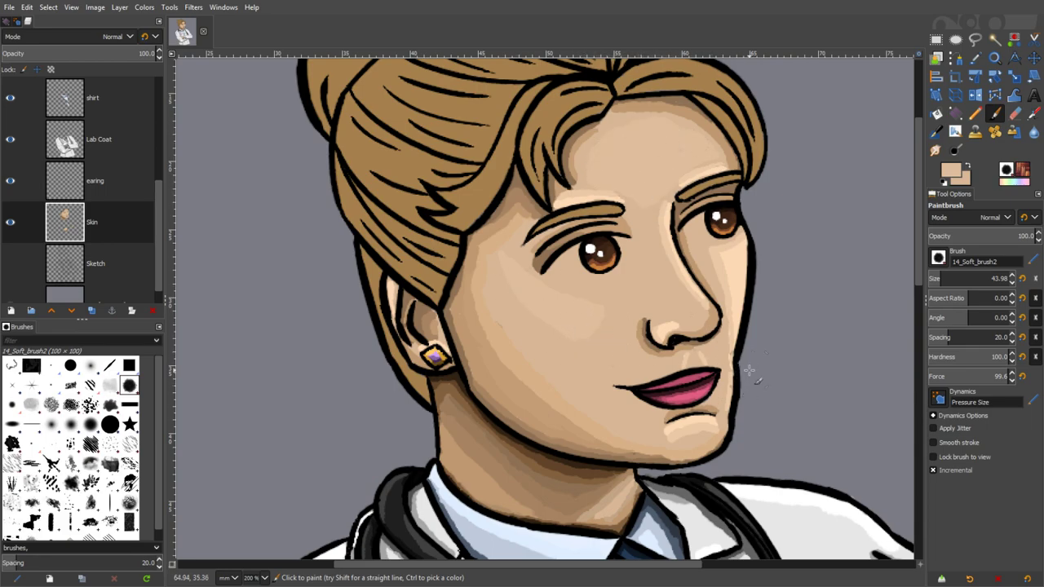
left_click(716, 260, "ctrl")
mouse_move(707, 146)
left_mouse_down()
mouse_move(666, 133)
mouse_move(650, 182)
mouse_move(703, 155)
mouse_move(622, 159)
left_mouse_up()
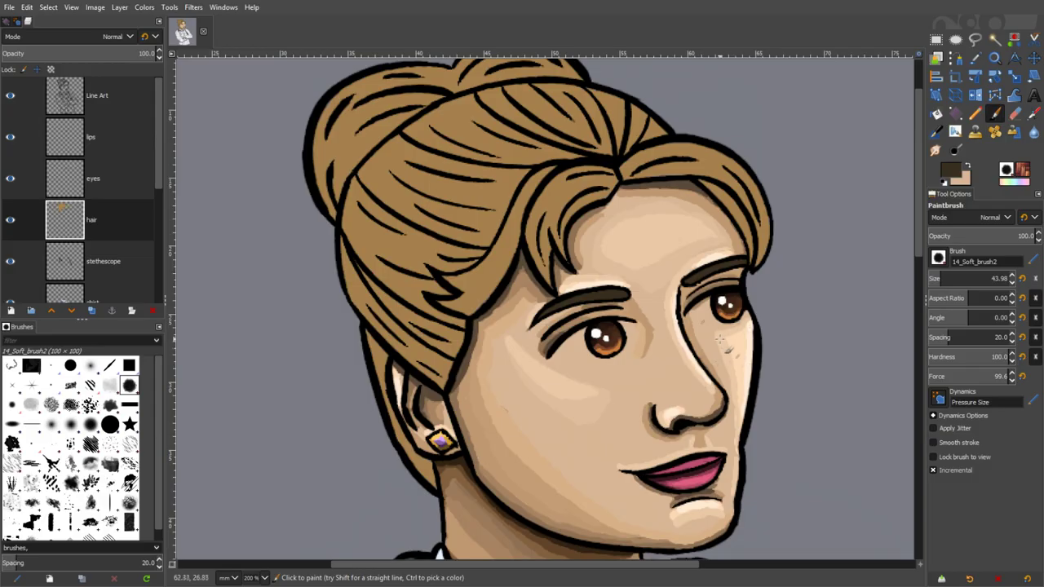
- Paint dark brown shadows on the hair layer above and behind the ear, erasing stray paint
left_click_drag(507, 335, 598, 289)
left_click_drag(479, 305, 526, 412)
left_click_drag(470, 299, 476, 310)
key("shift+e")
left_click_drag(508, 387, 503, 363)
key("p")
left_click_drag(626, 284, 585, 331)
mouse_move(453, 346)
left_mouse_down()
mouse_move(497, 376)
mouse_move(444, 314)
mouse_move(408, 298)
mouse_move(483, 365)
mouse_move(517, 314)
mouse_move(506, 347)
mouse_move(473, 322)
mouse_move(489, 363)
left_mouse_up()
- Extend the dark brown hair shading between the side strands and alongside the swept front lock
mouse_move(478, 231)
left_mouse_down()
mouse_move(502, 246)
mouse_move(432, 196)
mouse_move(510, 245)
mouse_move(494, 269)
mouse_move(533, 248)
mouse_move(511, 289)
mouse_move(480, 300)
mouse_move(525, 296)
mouse_move(550, 308)
mouse_move(501, 306)
left_mouse_up()
key("shift+e")
key("p")
left_click_drag(459, 272, 499, 286)
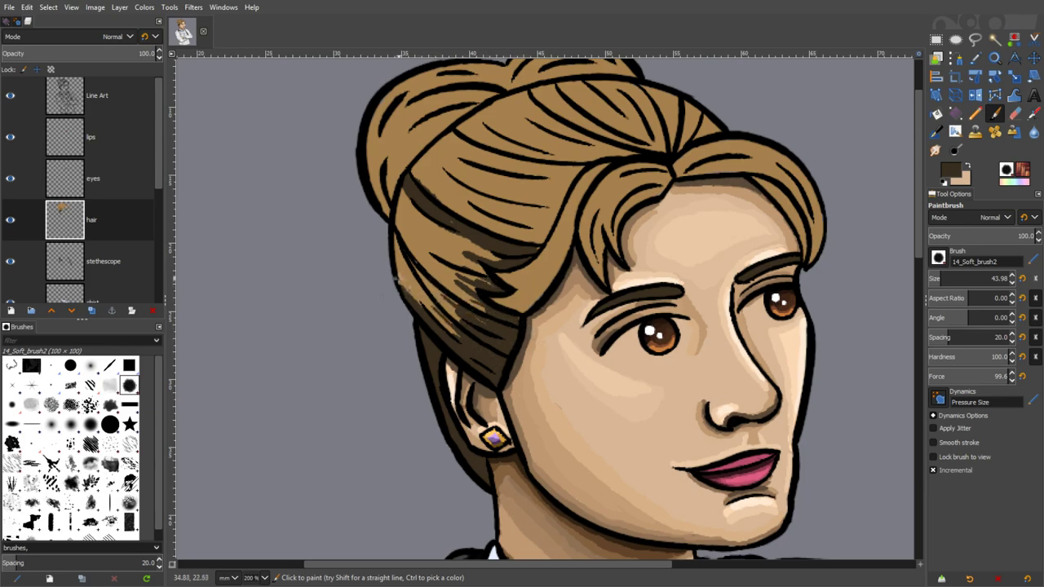
left_click_drag(555, 241, 562, 193)
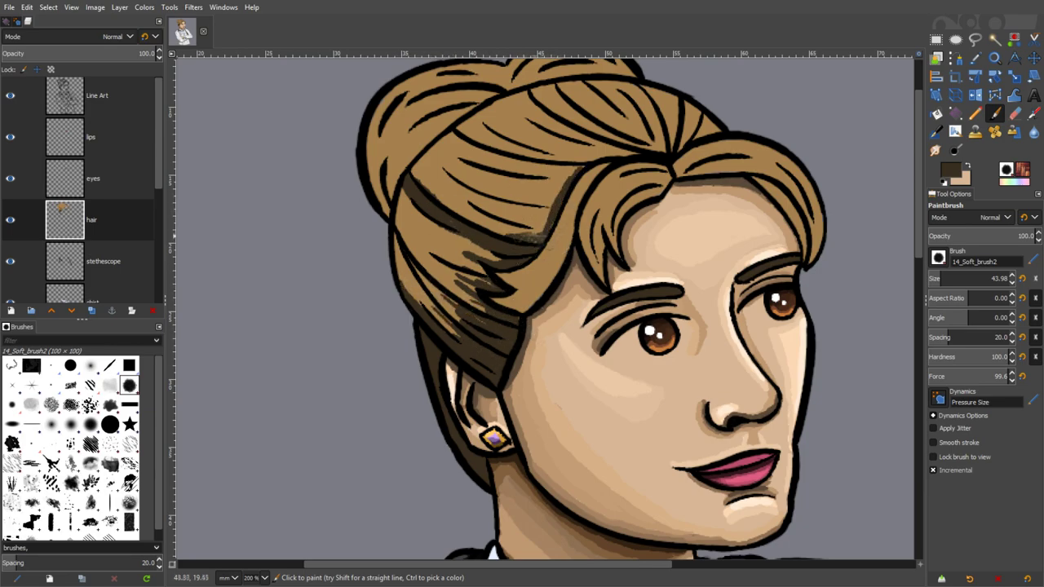
left_click_drag(504, 240, 555, 208)
left_click_drag(555, 208, 543, 195)
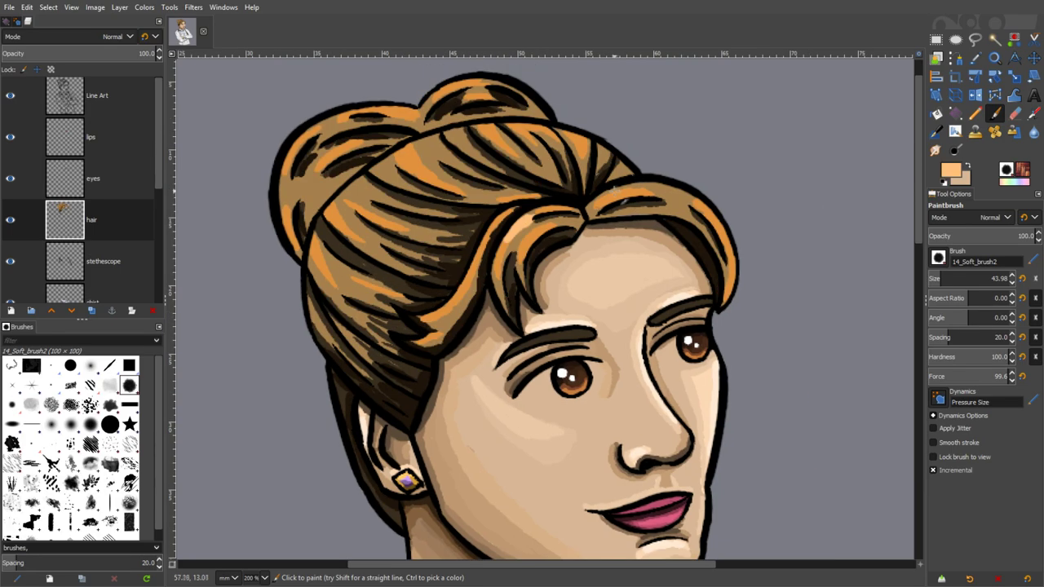
- Highlight the front fringe in light orange and touch up the hair where the bun meets the head with sampled mid-brown
left_click_drag(612, 194, 711, 222)
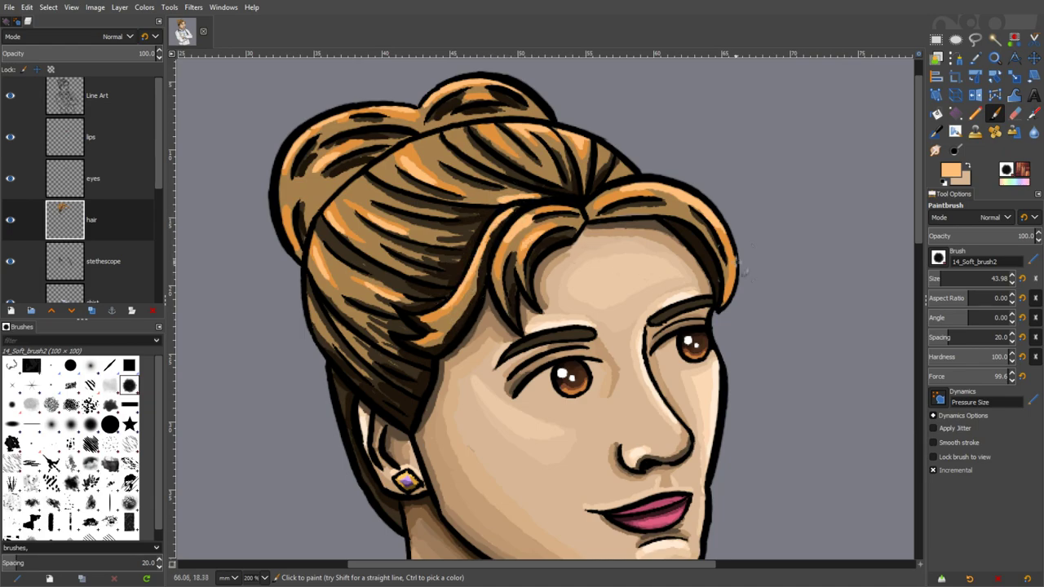
scroll(627, 351, "down", 2)
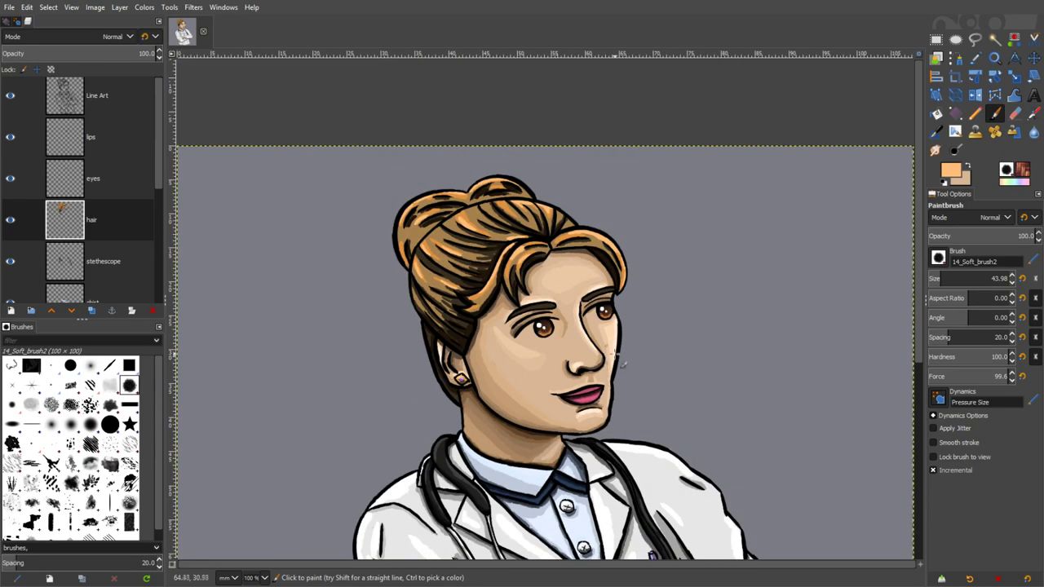
scroll(457, 244, "up", 2)
left_click(469, 157, "ctrl")
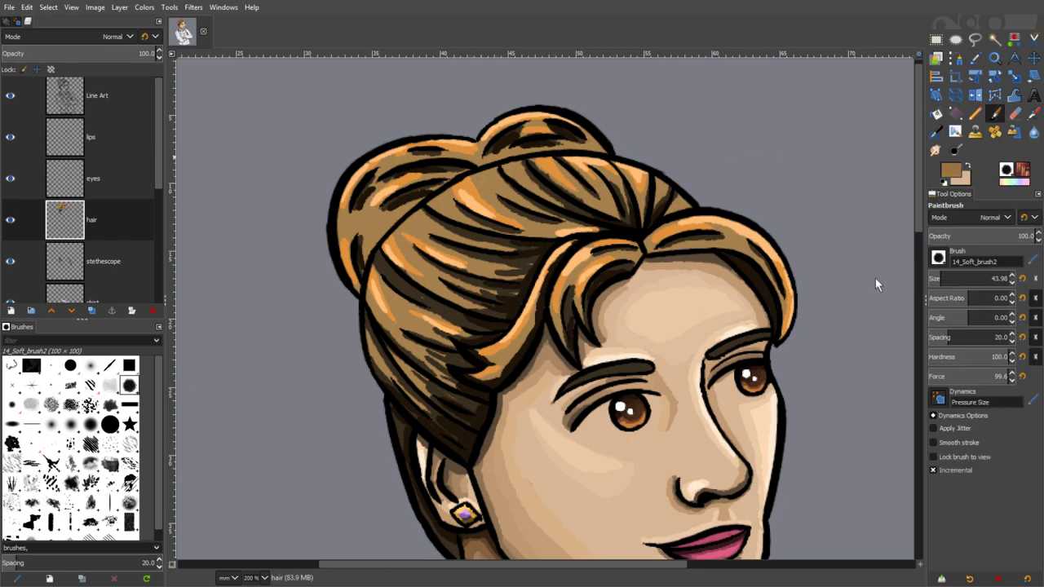
left_click_drag(385, 224, 367, 247)
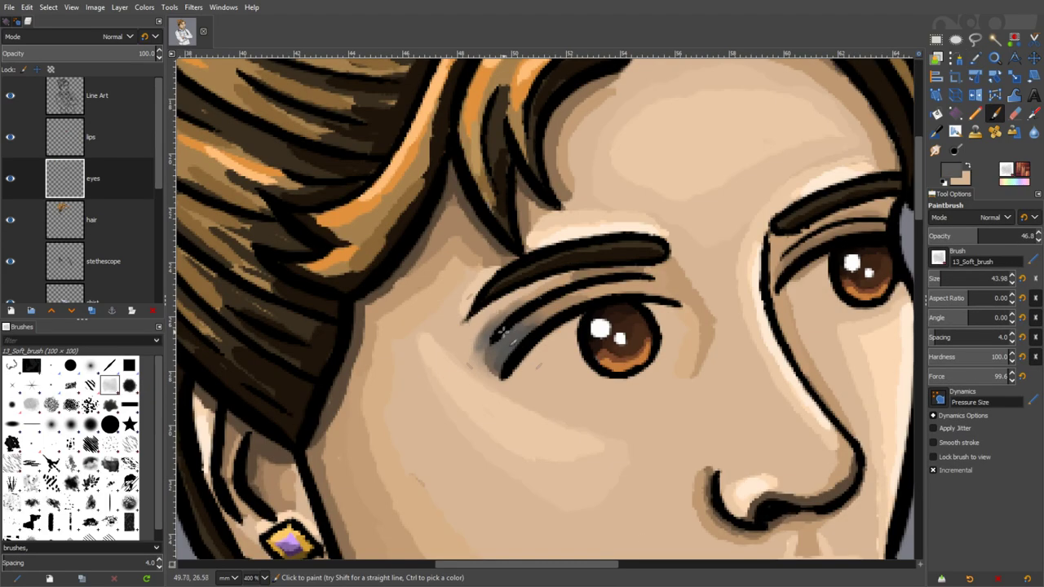
- Paint soft gray eyeshadow across both upper eyelids on the eyes layer, darkening it with a deeper gray
mouse_move(490, 346)
left_mouse_down()
mouse_move(562, 306)
mouse_move(522, 335)
left_mouse_up()
left_click_drag(785, 269, 885, 233)
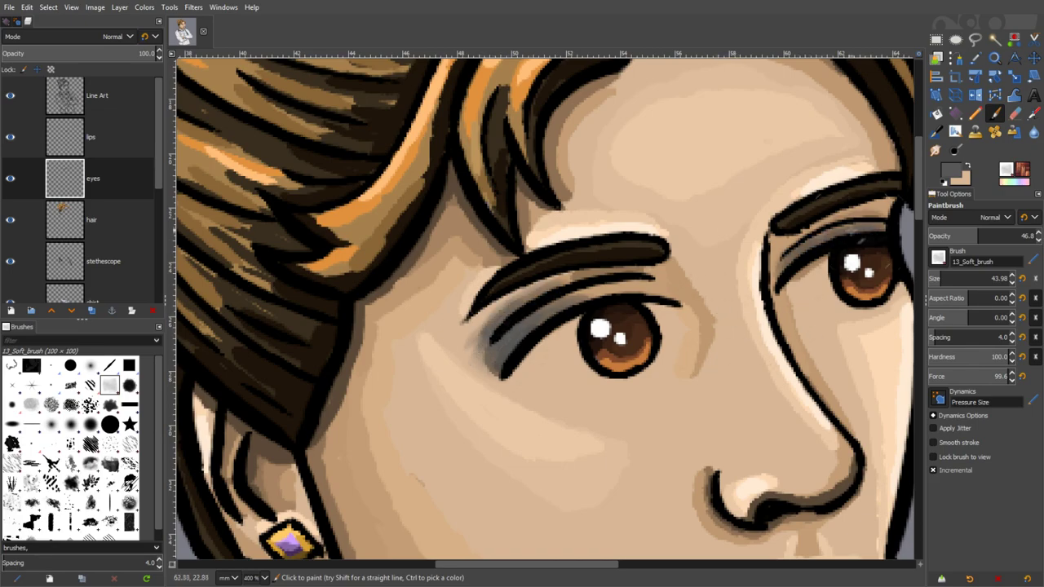
left_click(999, 234)
left_click(949, 170)
left_click(825, 317)
left_click_drag(499, 357, 597, 299)
left_click_drag(835, 235, 886, 233)
- Blend both eyelids' shadow with sampled grays, lowering the brush opacity to 41.4 and finally 25.8 for the near eye's outer corner
left_click(872, 242, "ctrl")
left_click_drag(788, 266, 825, 247)
left_click_drag(499, 349, 522, 328)
left_click(976, 59)
left_click(826, 242)
left_click(995, 114)
left_click(971, 236)
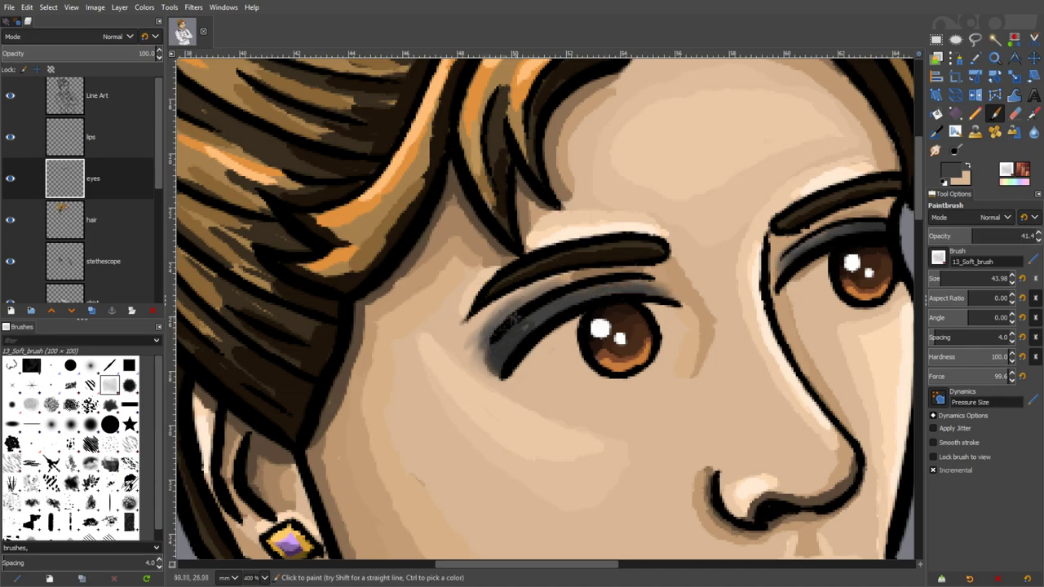
scroll(677, 372, "down", 4)
scroll(500, 369, "up", 4)
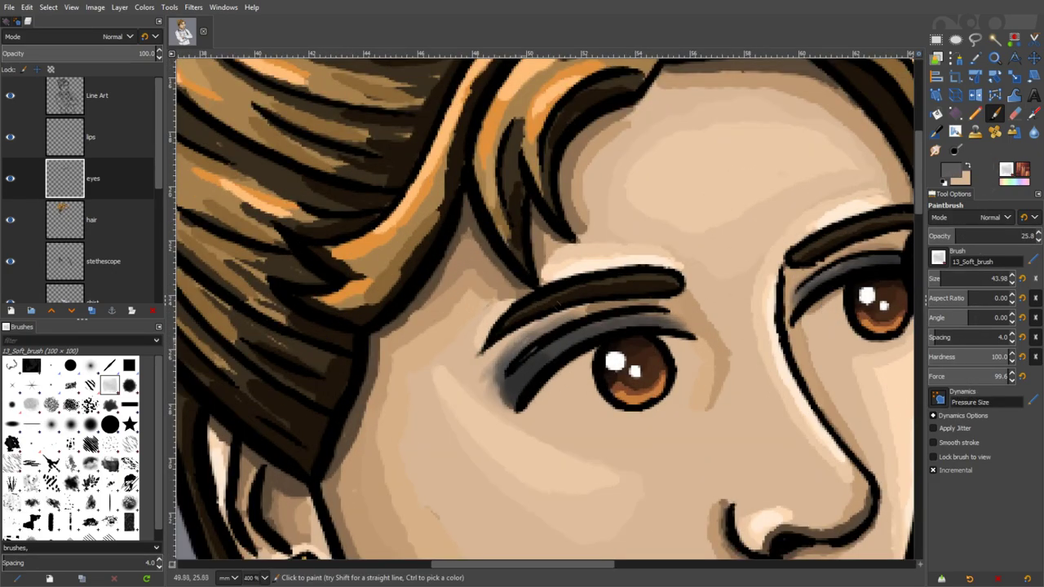
left_click_drag(489, 359, 591, 306)
scroll(612, 346, "up", 1)
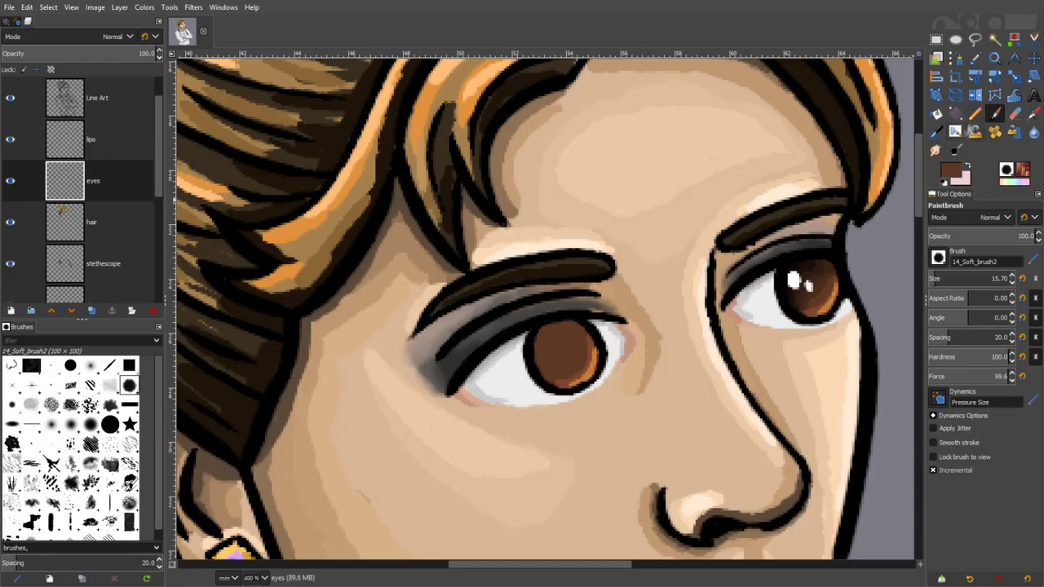
- Sample browns from the irises and paint dark shading around the near iris's upper and outer edges
key("o")
left_click(803, 287)
key("p")
mouse_move(547, 367)
left_mouse_down()
mouse_move(567, 334)
mouse_move(582, 336)
mouse_move(560, 329)
mouse_move(540, 372)
left_mouse_up()
key("o")
left_click(559, 328)
key("p")
left_click_drag(556, 327, 542, 355)
key("o")
left_click(554, 341)
key("p")
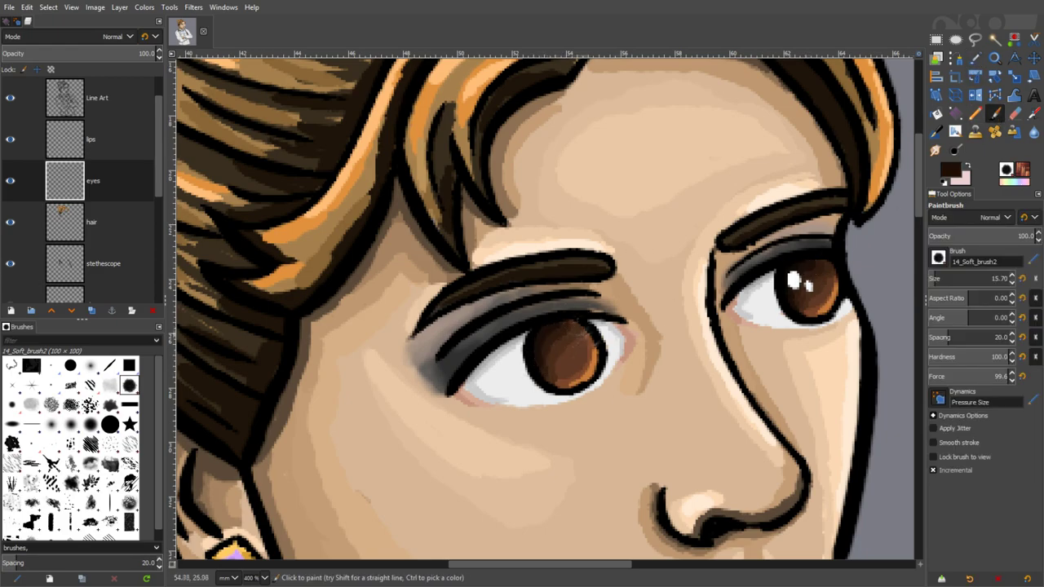
- Sample the near iris's middle brown and paint it from the center toward the lower edge
key("o")
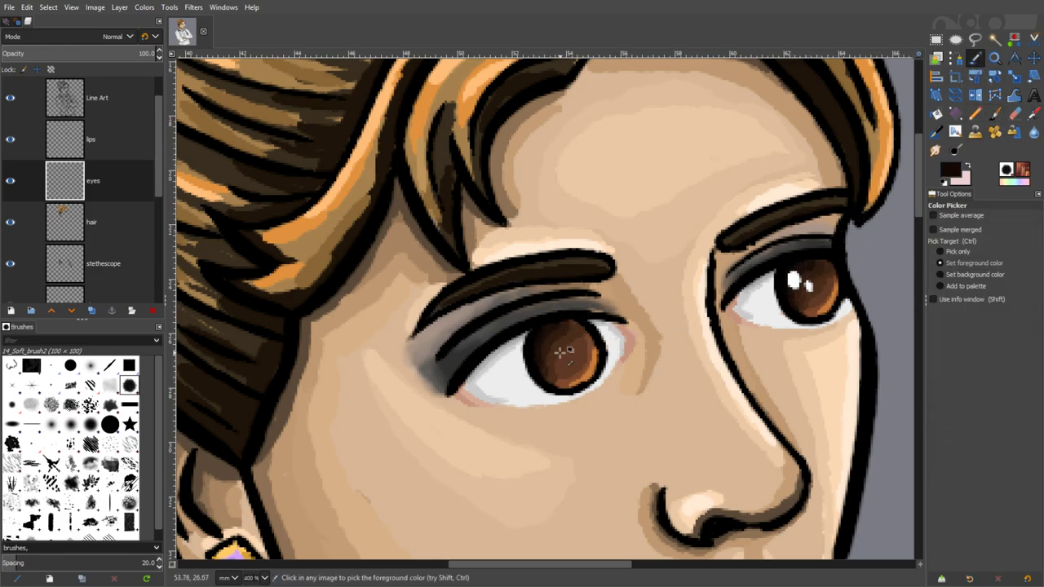
left_click(562, 351)
key("p")
left_click_drag(565, 343, 564, 408)
key("o")
left_click(553, 349)
key("p")
- Smooth the near iris's shading by alternating sampled medium and dark browns
key("o")
left_click(568, 359)
key("p")
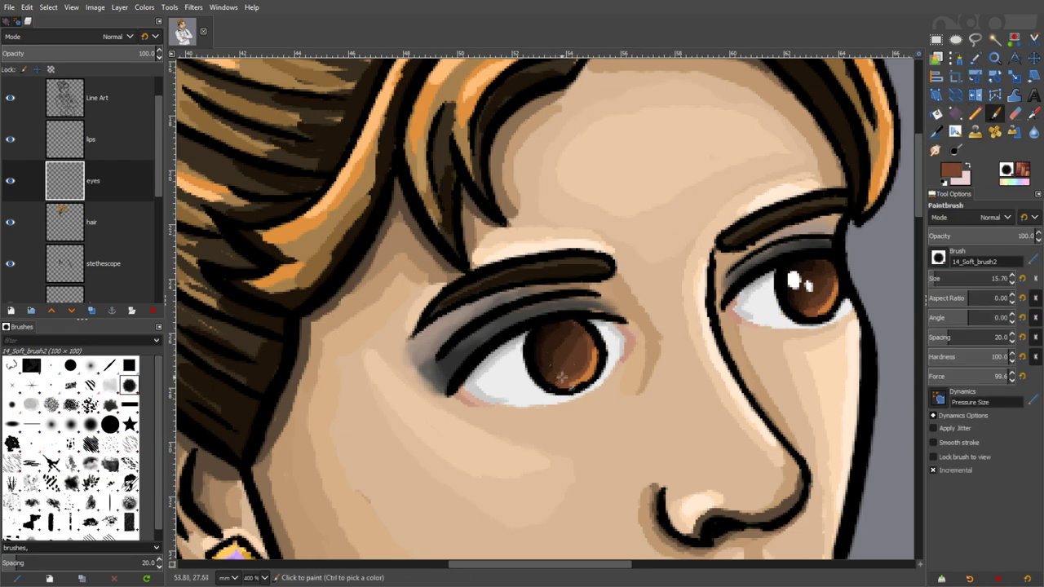
key("o")
left_click(602, 395)
key("p")
key("o")
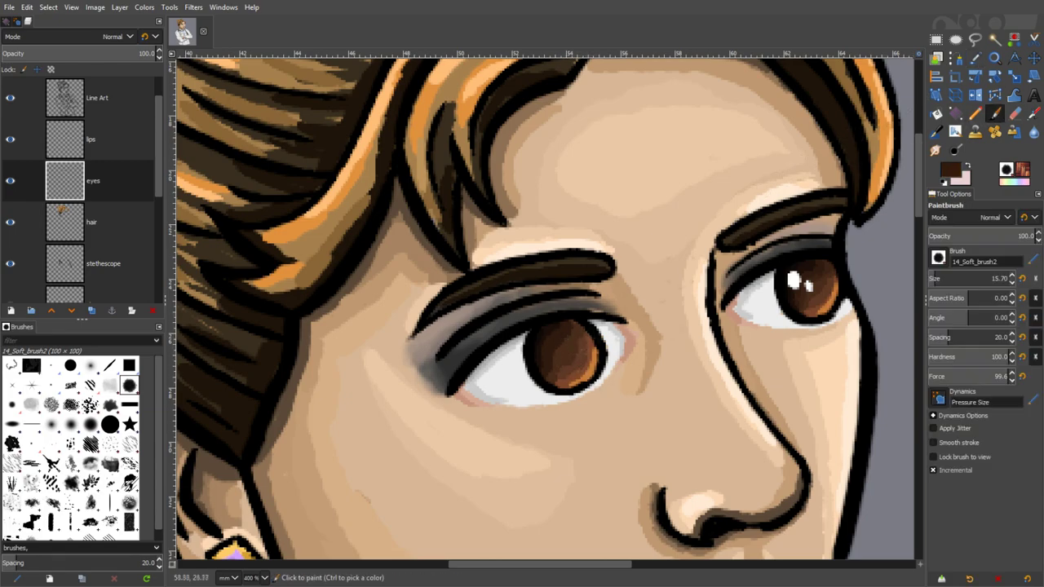
left_click(563, 346)
key("p")
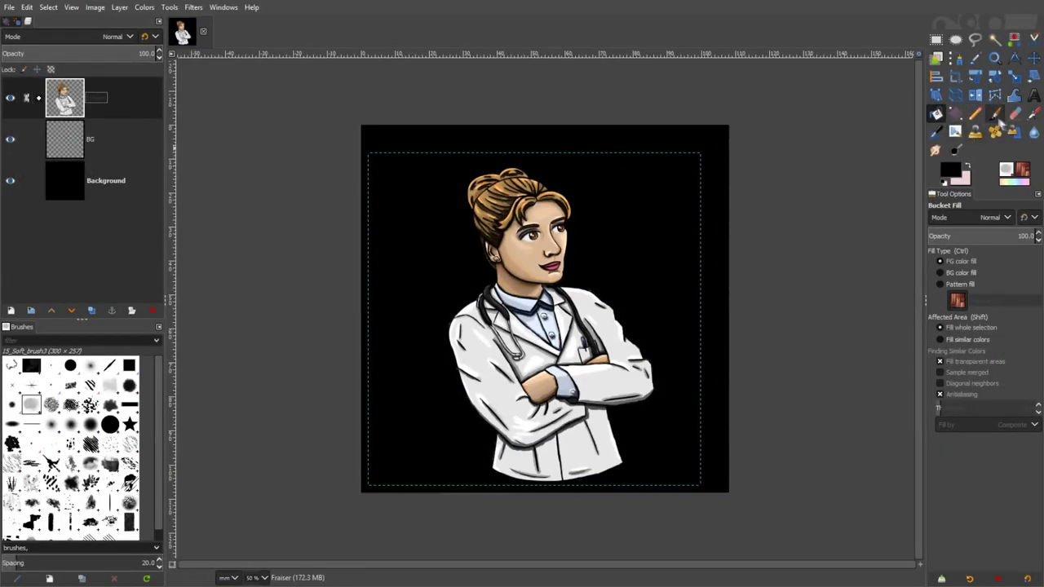
- Expand the doctor's layer group, select the Line Art layer, and set the Eraser to the 15 to 20 variant brush at size 25
left_click(1014, 114)
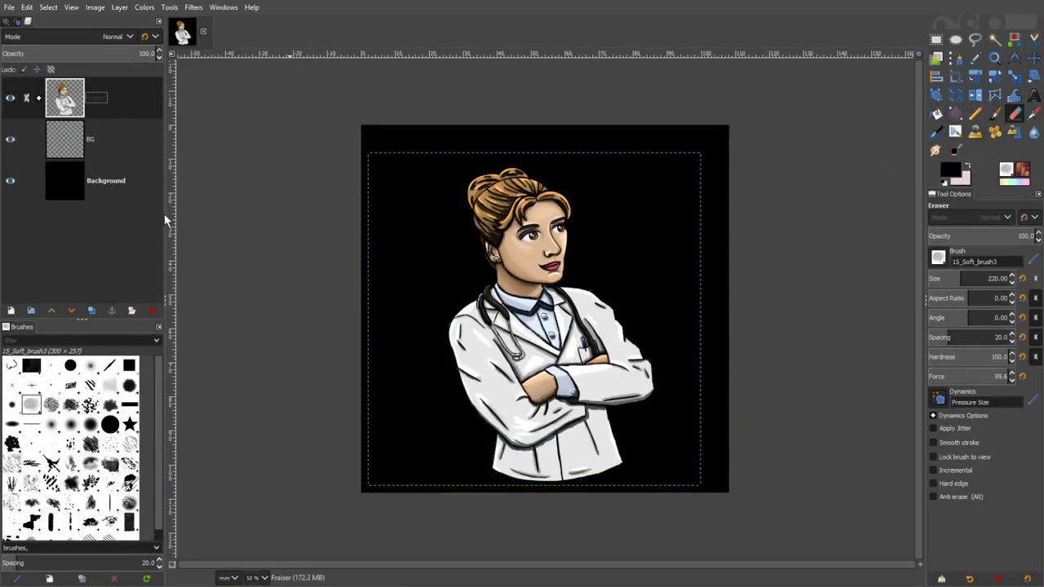
left_click(38, 98)
left_click(93, 8)
left_click(106, 222)
left_click(95, 8)
left_click(39, 98)
left_click(109, 147)
left_click(38, 98)
left_click(531, 246)
left_click(112, 215)
left_click(12, 405)
left_click(1022, 279)
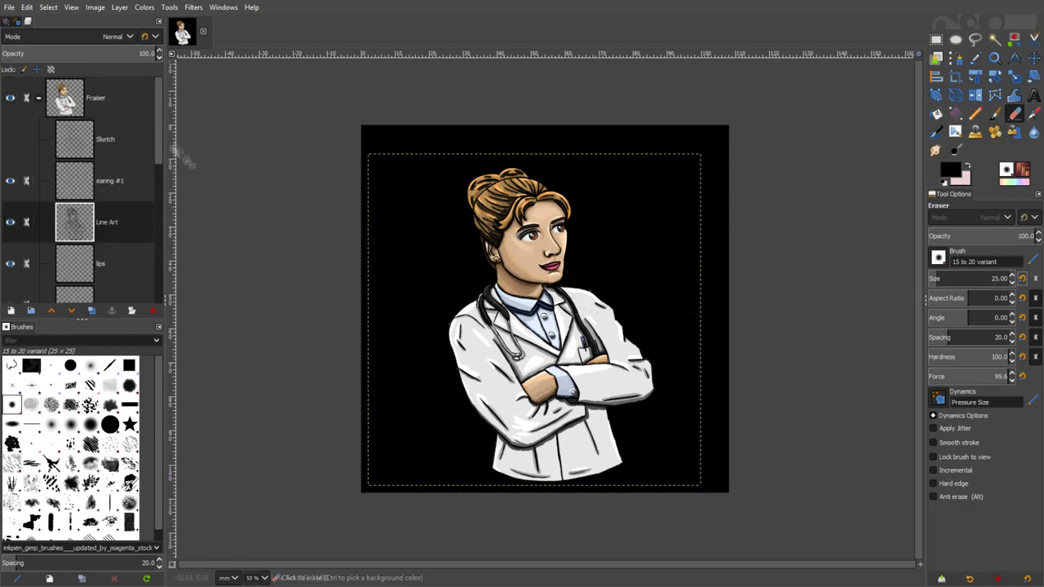
- Erase stray edge pixels outside the near shoulder on the Lab Coat layer and enlarge the eraser to size 27
scroll(112, 198, "down", 9)
left_click(108, 197)
scroll(518, 353, "up", 3)
left_click_drag(310, 277, 324, 247)
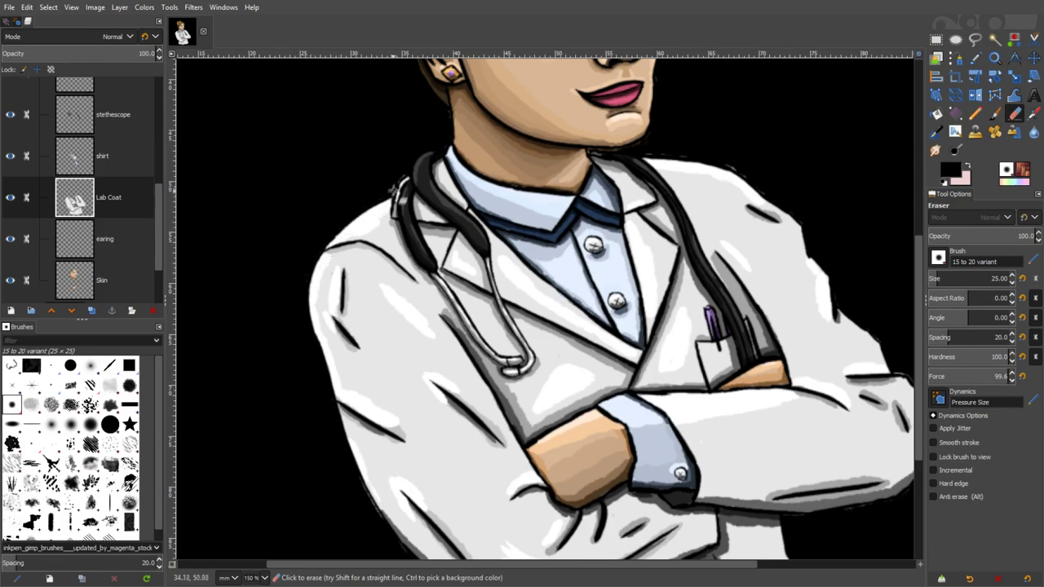
scroll(381, 191, "up", 3)
key("bracketright")
key("bracketright")
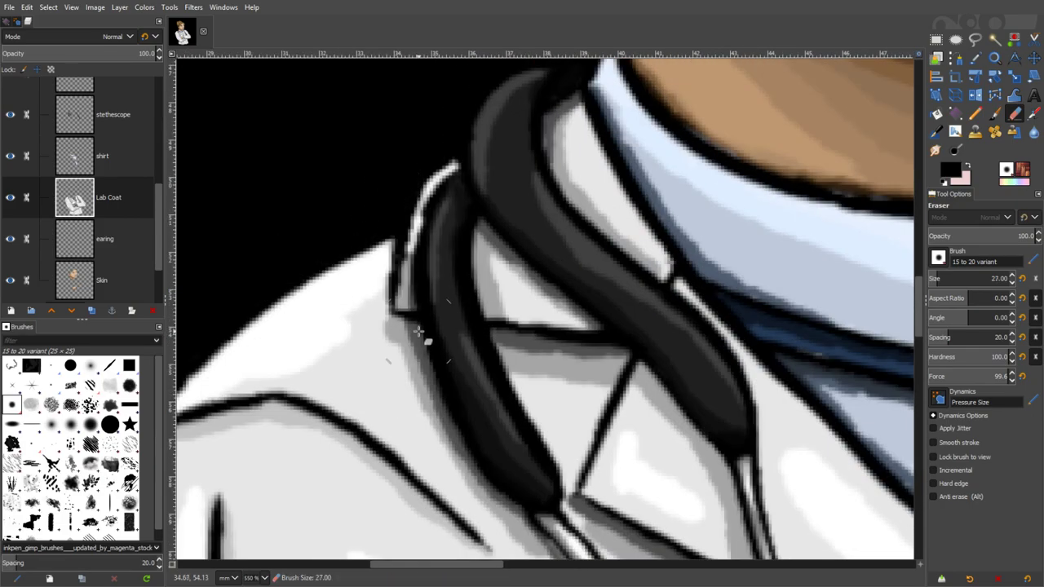
scroll(422, 340, "up", 2)
scroll(322, 367, "down", 4)
scroll(441, 310, "up", 3)
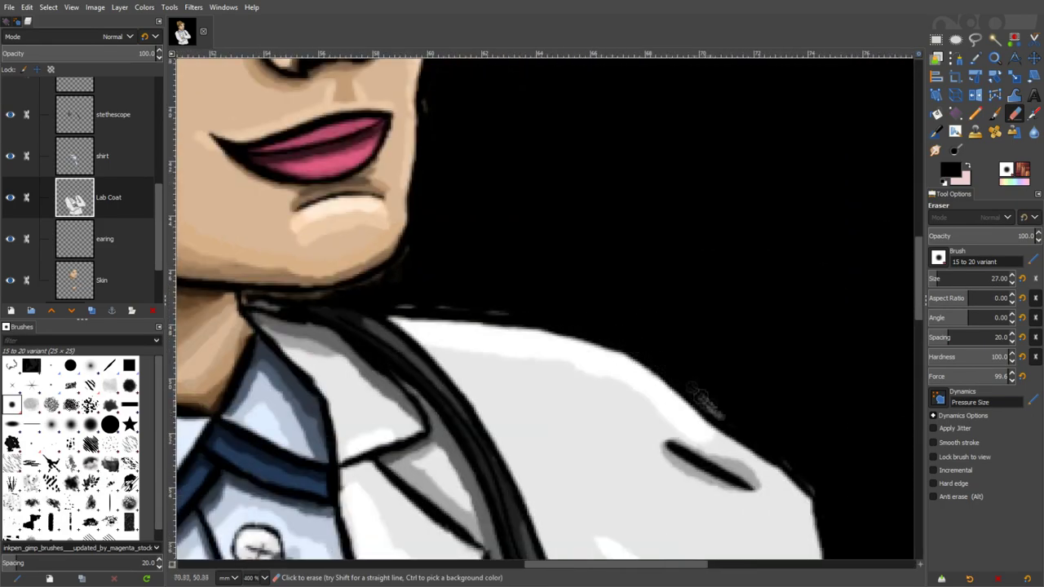
- Erase leftover pixels outside the lab coat's outline along the far shoulder, the sleeve and the forearm's underside
left_click_drag(693, 522, 332, 95)
left_click_drag(711, 420, 563, 241)
left_click_drag(613, 363, 572, 298)
scroll(573, 300, "left", 2)
scroll(573, 300, "down", 6)
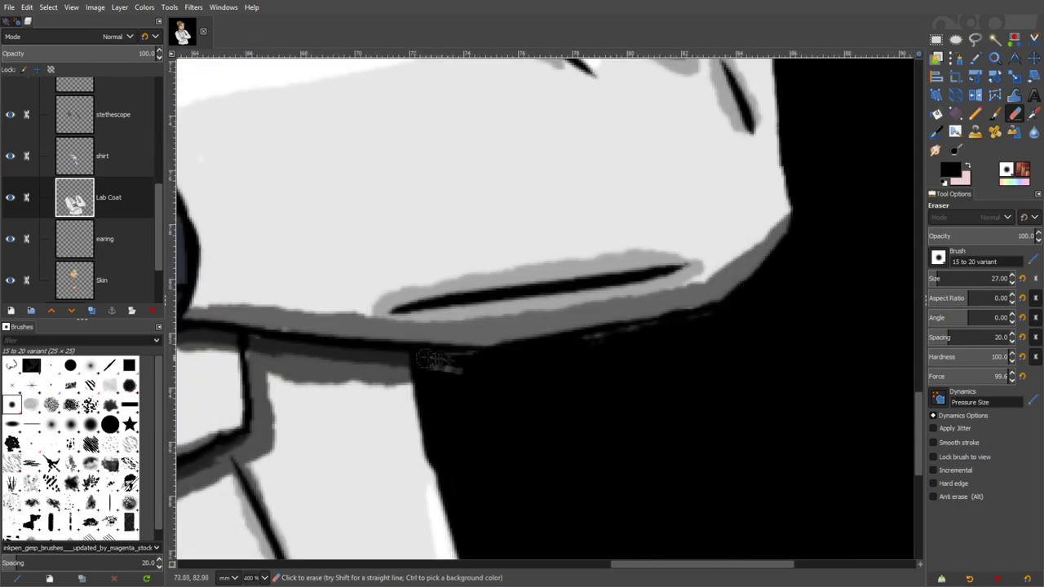
scroll(645, 335, "down", 3)
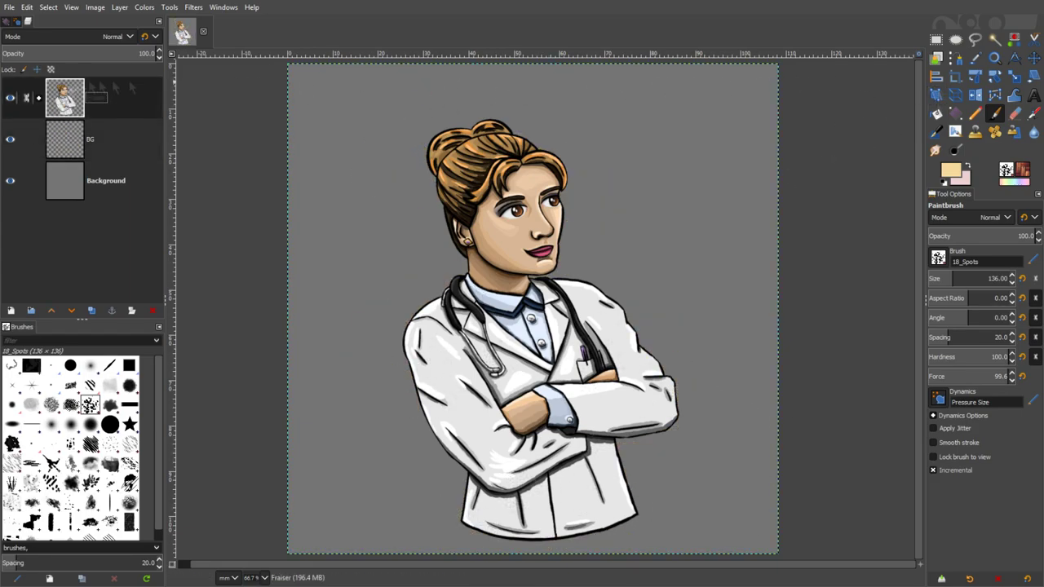
- Scale the doctor's layer group down slightly and reposition it near the middle of the canvas
left_click_drag(775, 551, 719, 495)
left_click_drag(505, 283, 531, 299)
left_click(880, 138)
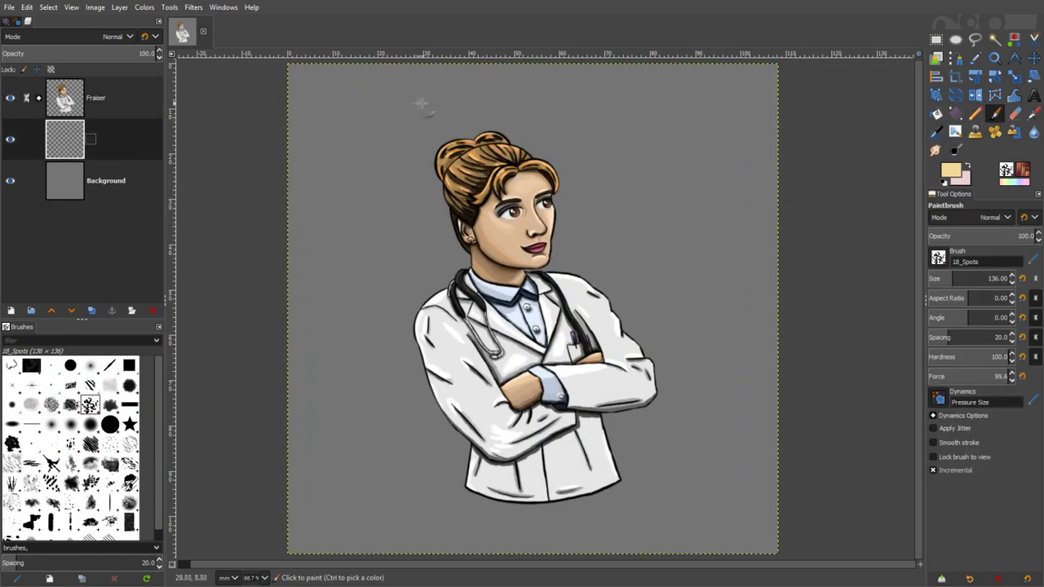
- Try painting winding strokes and a body-hugging outline of pale yellow spots behind the doctor with the 18_Spots brush on the BG layer
left_click_drag(419, 105, 677, 493)
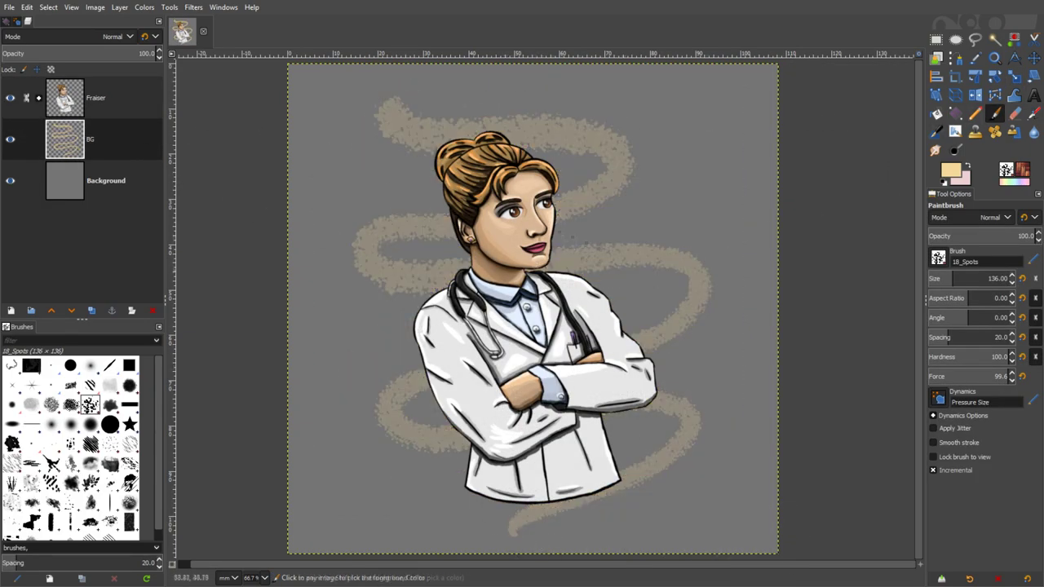
left_click_drag(434, 88, 444, 154)
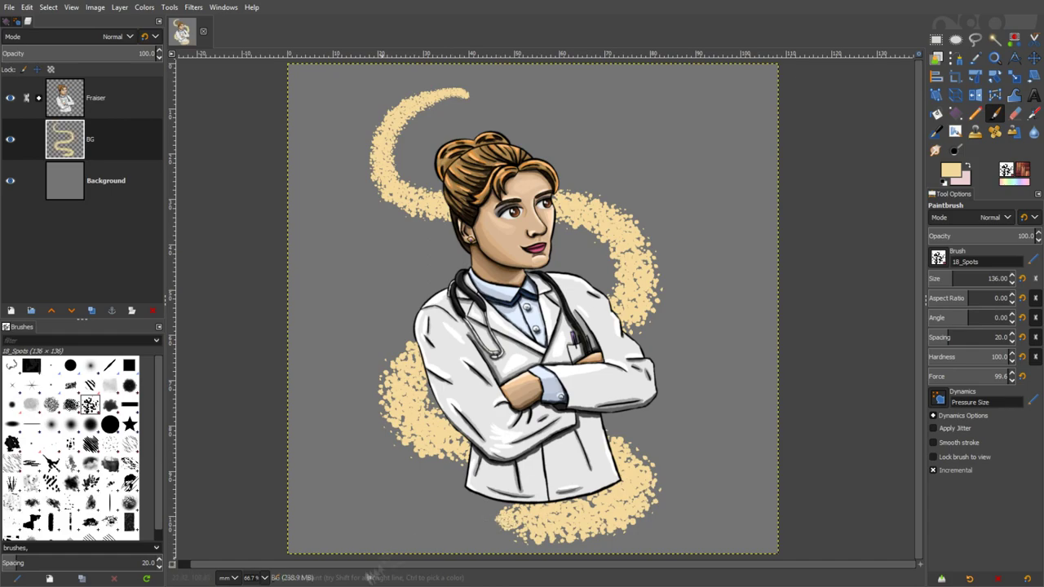
key("ctrl+z")
mouse_move(467, 95)
left_mouse_down()
mouse_move(402, 408)
mouse_move(502, 520)
left_mouse_up()
key("ctrl+z")
mouse_move(435, 132)
left_mouse_down()
mouse_move(636, 314)
mouse_move(499, 514)
left_mouse_up()
key("ctrl+z")
left_click_drag(477, 98, 444, 201)
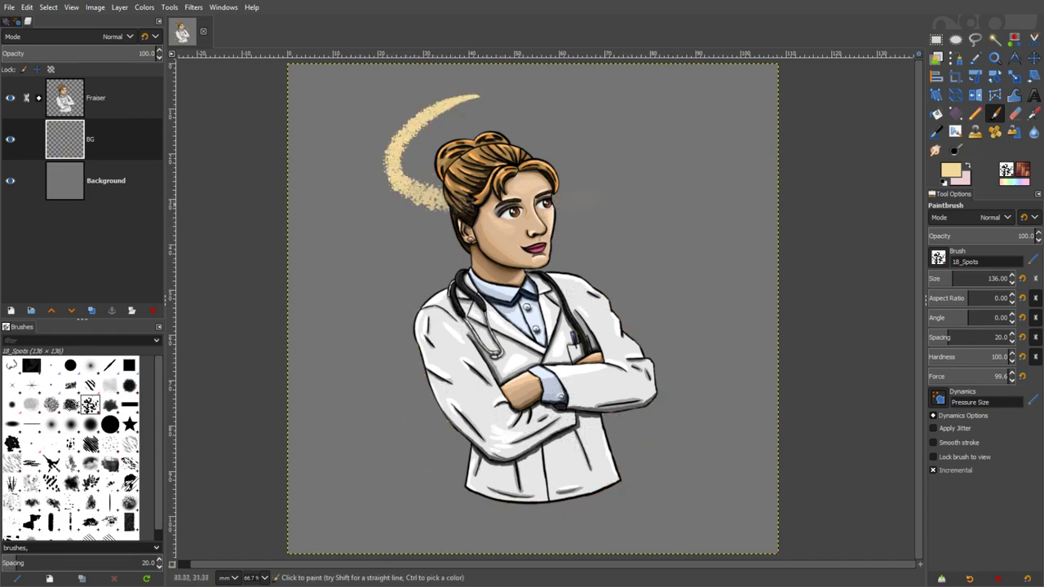
mouse_move(466, 257)
left_mouse_down()
mouse_move(445, 412)
mouse_move(562, 281)
left_mouse_up()
left_click_drag(461, 233, 544, 236)
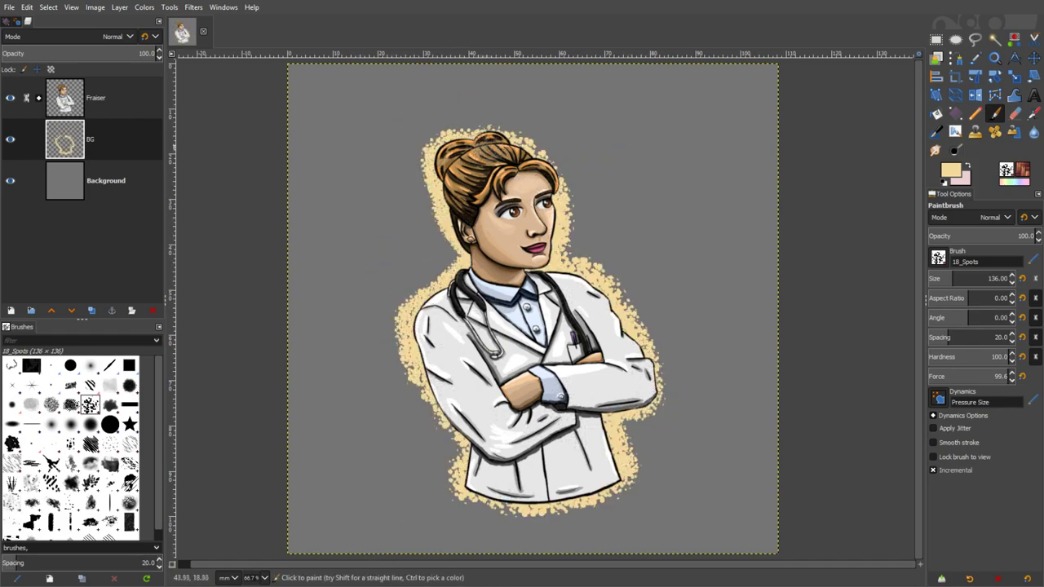
- Paint a round disc of yellow spots behind the doctor's head, undo the lighter inner spots, and change the foreground to a brighter yellow
left_click_drag(543, 167, 465, 240)
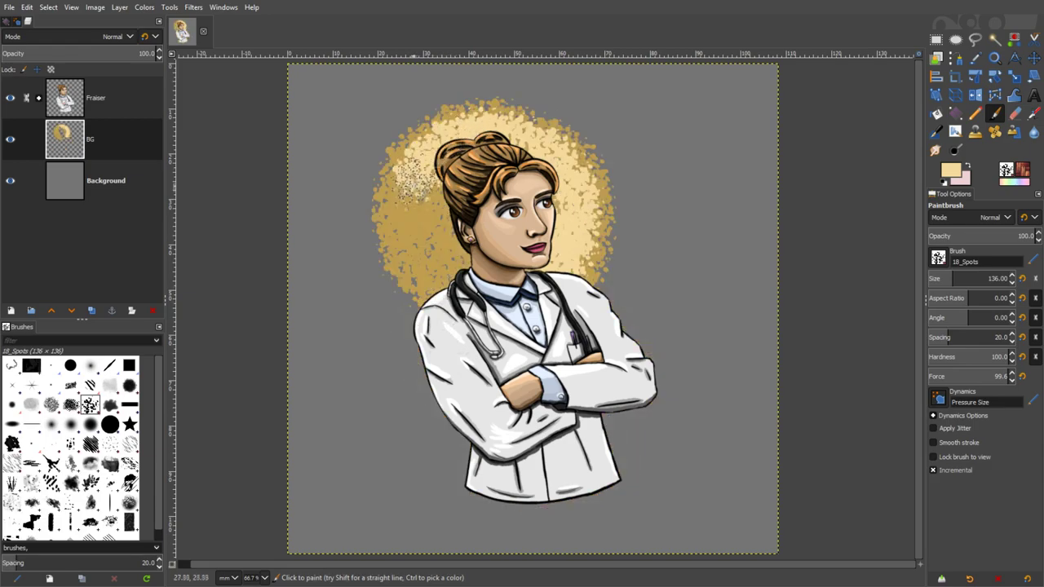
key("ctrl+z")
mouse_move(414, 174)
left_mouse_down()
mouse_move(432, 273)
mouse_move(409, 243)
mouse_move(431, 163)
mouse_move(432, 265)
mouse_move(442, 189)
left_mouse_up()
key("ctrl+z")
left_click(951, 170)
key("ctrl+z")
key("ctrl+z")
key("ctrl+z")
key("ctrl+z")
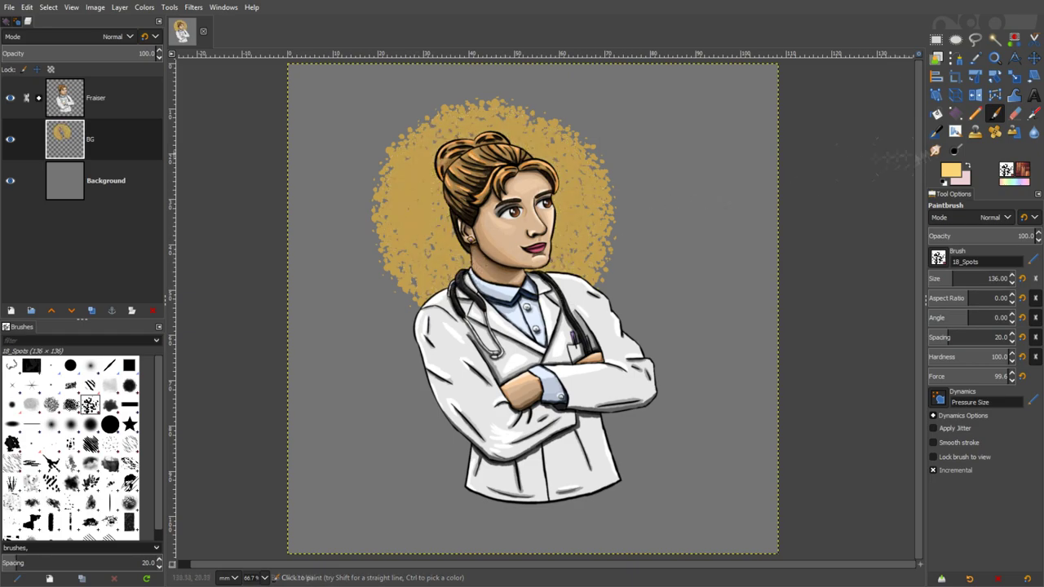
- Layer orange, yellow and pale spots over the disc so the halo brightens toward the doctor's head
key("o")
left_click(583, 181)
key("p")
mouse_move(416, 177)
left_mouse_down()
mouse_move(405, 261)
mouse_move(441, 269)
left_mouse_up()
mouse_move(412, 176)
left_mouse_down()
mouse_move(477, 141)
mouse_move(534, 140)
mouse_move(526, 137)
mouse_move(575, 246)
left_mouse_up()
key("ctrl+z")
mouse_move(464, 278)
left_mouse_down()
mouse_move(445, 176)
mouse_move(535, 262)
left_mouse_up()
left_click(950, 171)
mouse_move(453, 265)
left_mouse_down()
mouse_move(453, 176)
mouse_move(554, 214)
left_mouse_up()
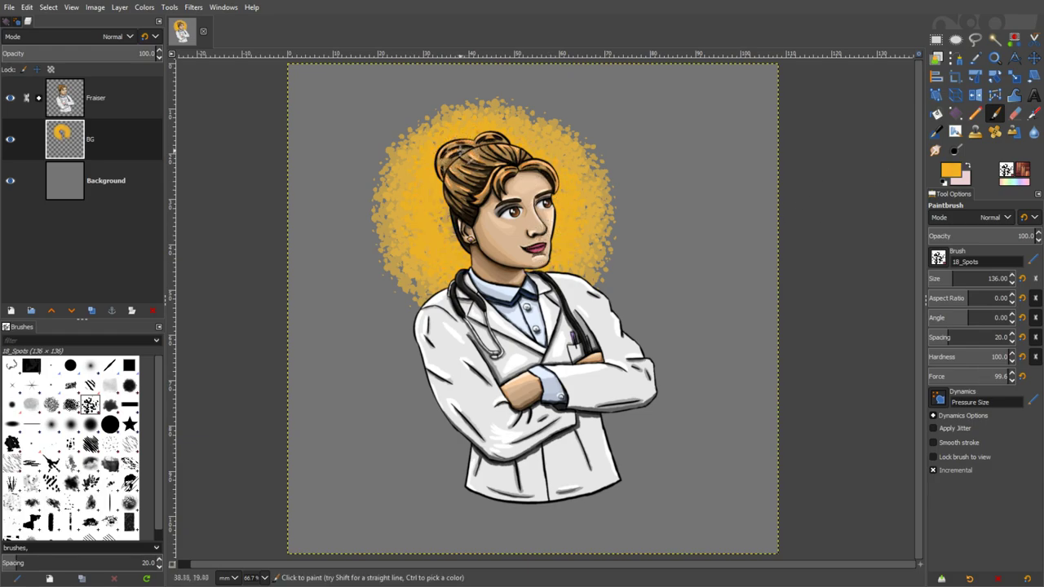
left_click(951, 172)
mouse_move(457, 265)
left_mouse_down()
mouse_move(490, 148)
mouse_move(552, 240)
left_mouse_up()
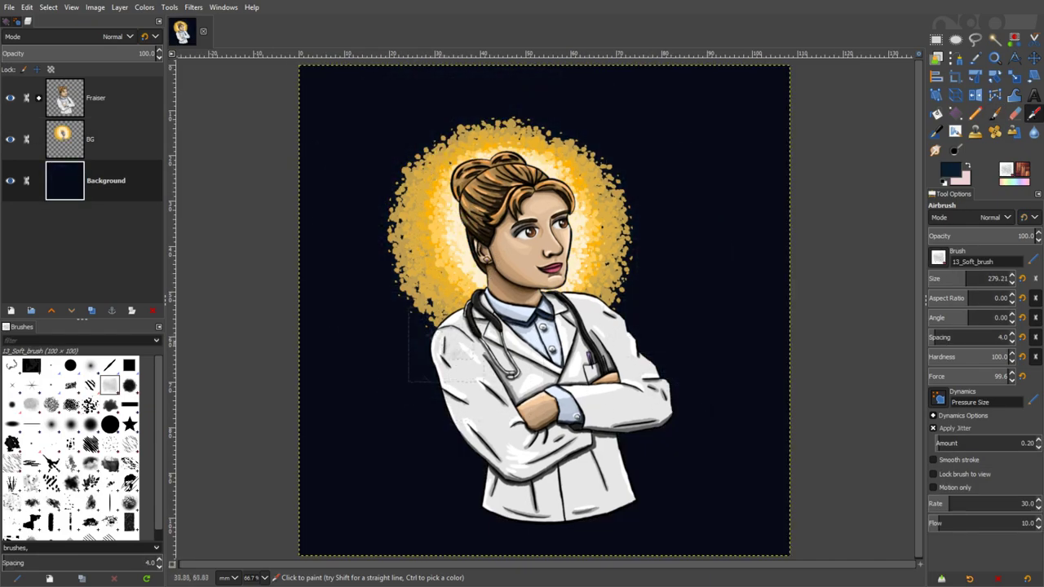
- Try airbrushing a soft dark blue glow around the halo directly on the Background layer
left_click_drag(446, 346, 655, 397)
mouse_move(391, 343)
left_mouse_down()
mouse_move(420, 147)
mouse_move(666, 250)
mouse_move(493, 169)
left_mouse_up()
key("ctrl+z")
key("ctrl+z")
key("ctrl+z")
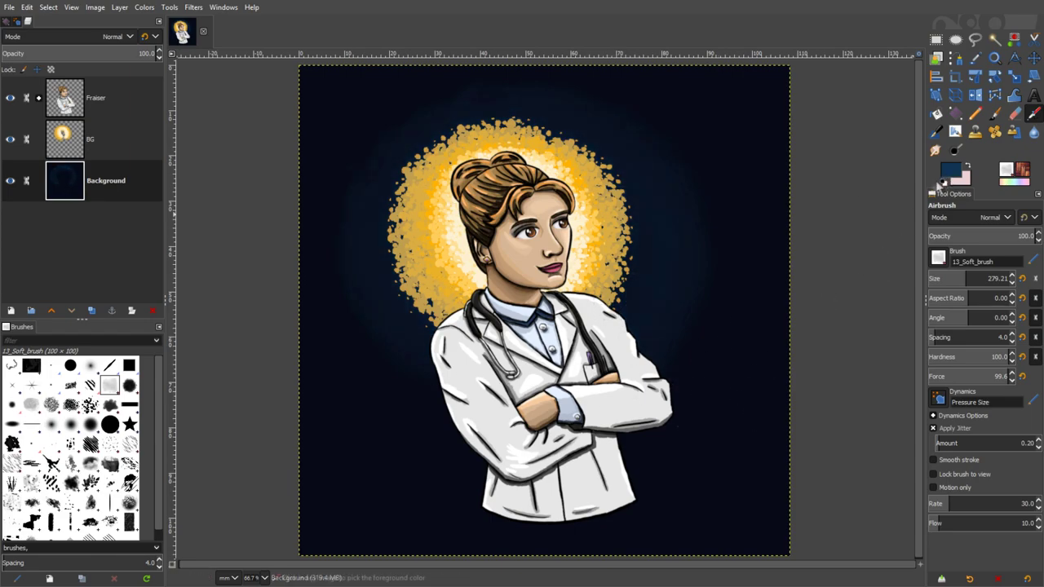
- Add layer BG #1 above the Background and try airbrushing a blue glow around the halo on it
left_click(11, 311, "shift")
left_click_drag(424, 139, 383, 326)
key("ctrl+z")
mouse_move(483, 143)
left_mouse_down()
mouse_move(636, 293)
mouse_move(652, 327)
left_mouse_up()
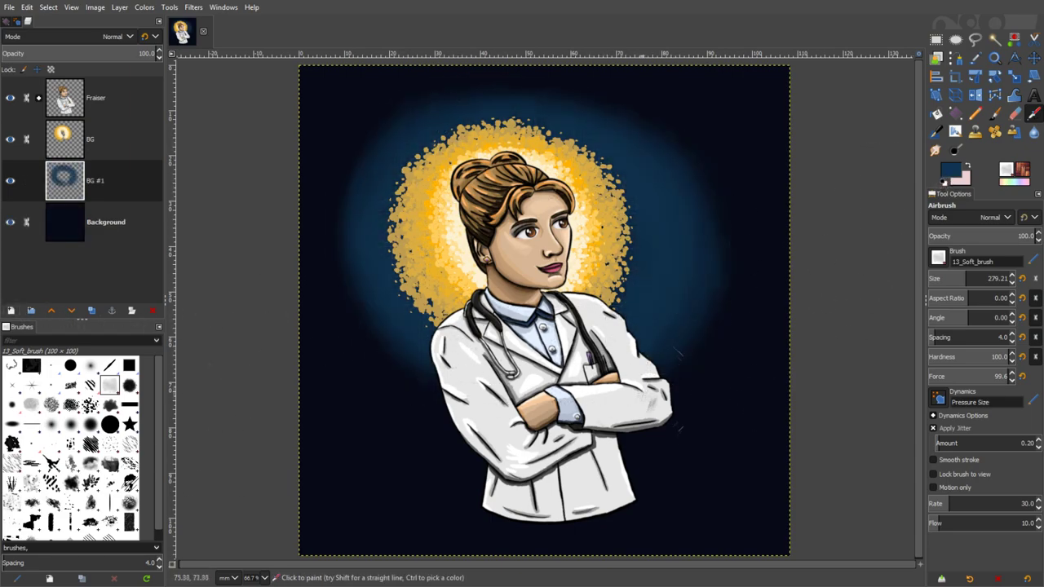
left_click(27, 7)
left_click(33, 20)
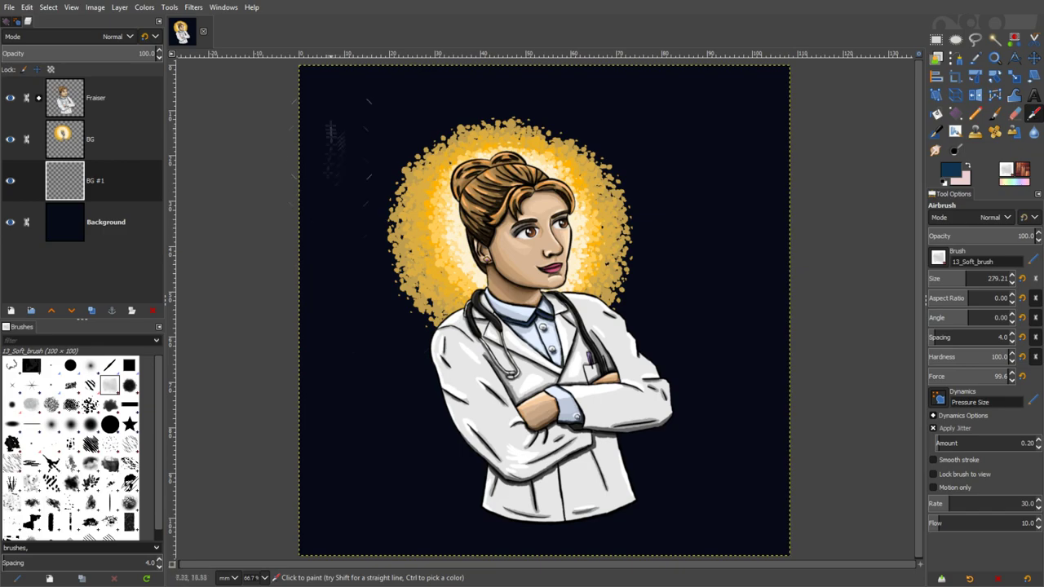
- Airbrush dark and brighter blue haze on BG #1 across the upper canvas around the halo with the 13_Soft_brush at size 279.21
left_click_drag(506, 68, 401, 195)
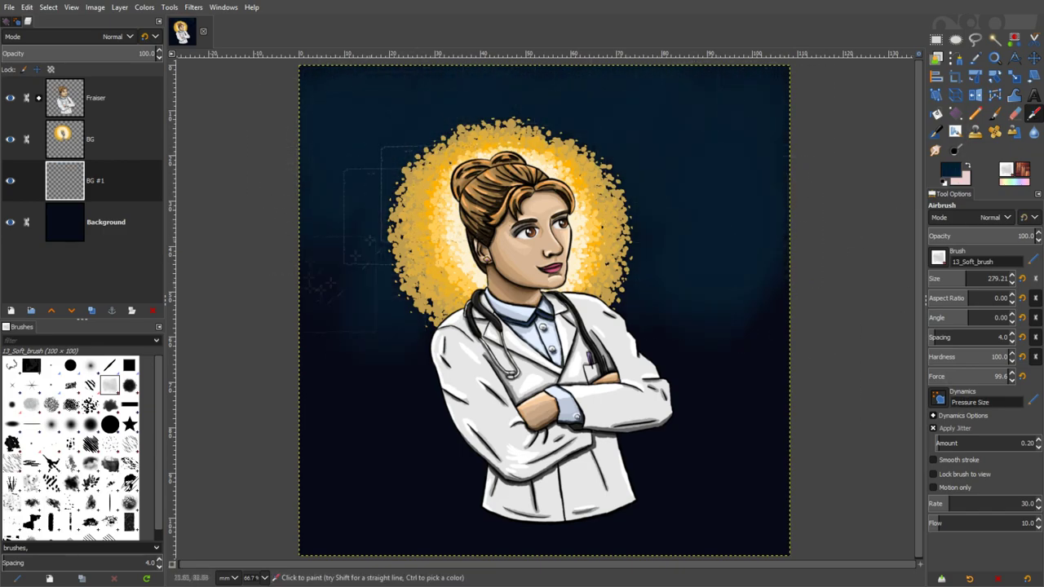
left_click_drag(436, 134, 408, 278)
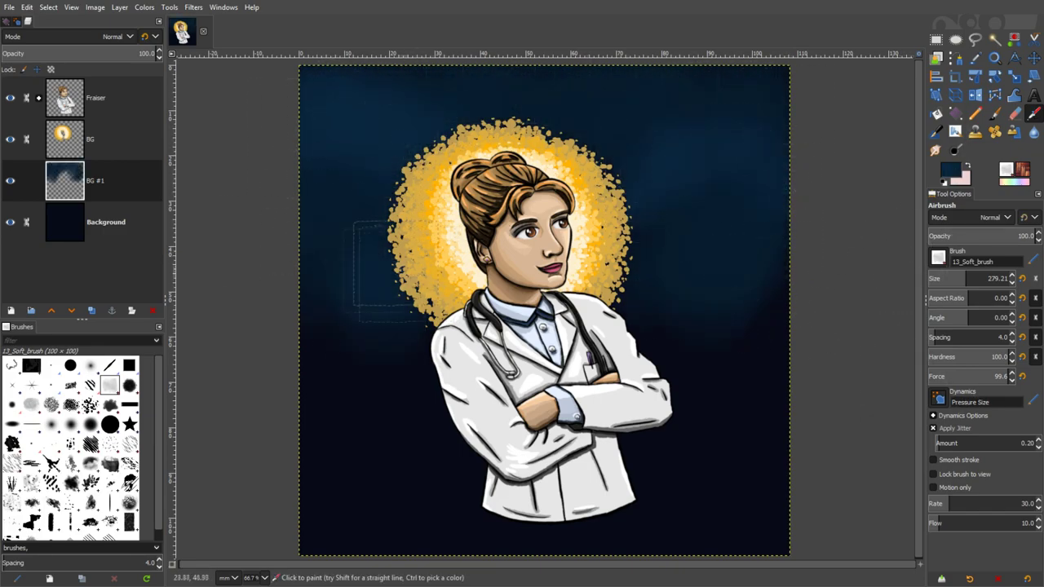
left_click(911, 328)
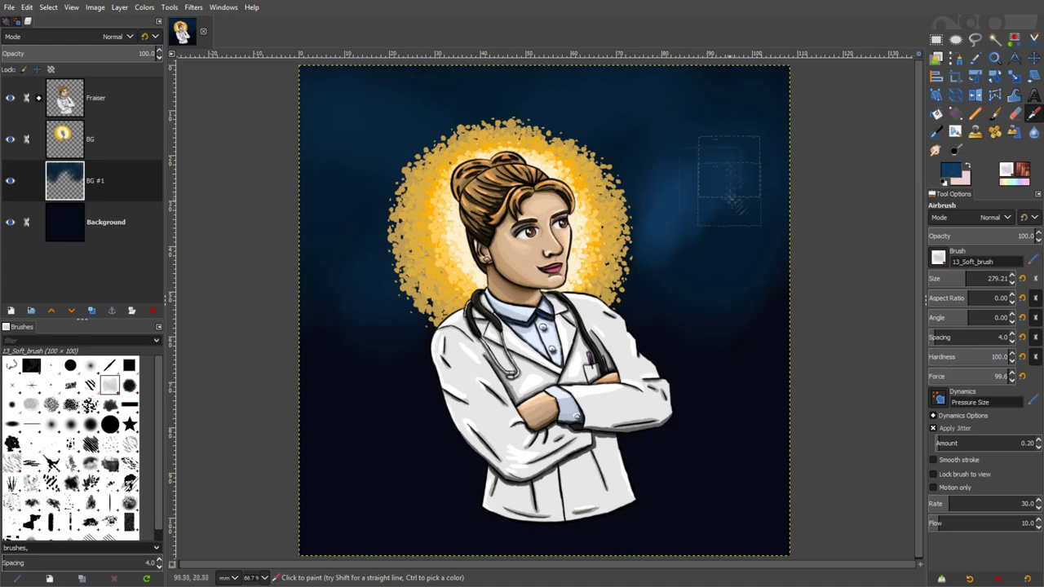
left_click_drag(447, 120, 348, 207)
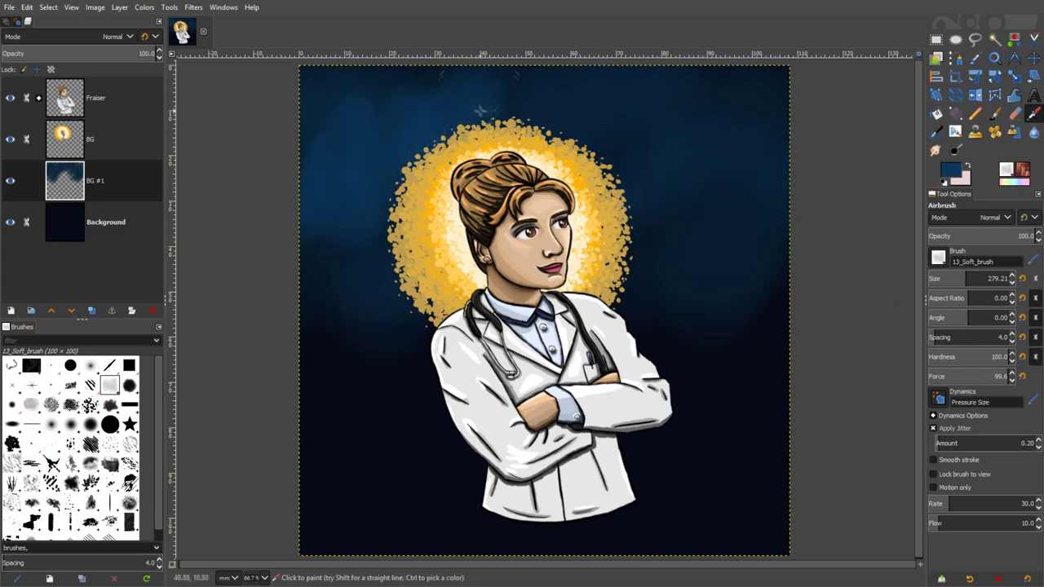
left_click_drag(672, 220, 750, 218)
left_click_drag(904, 313, 902, 340)
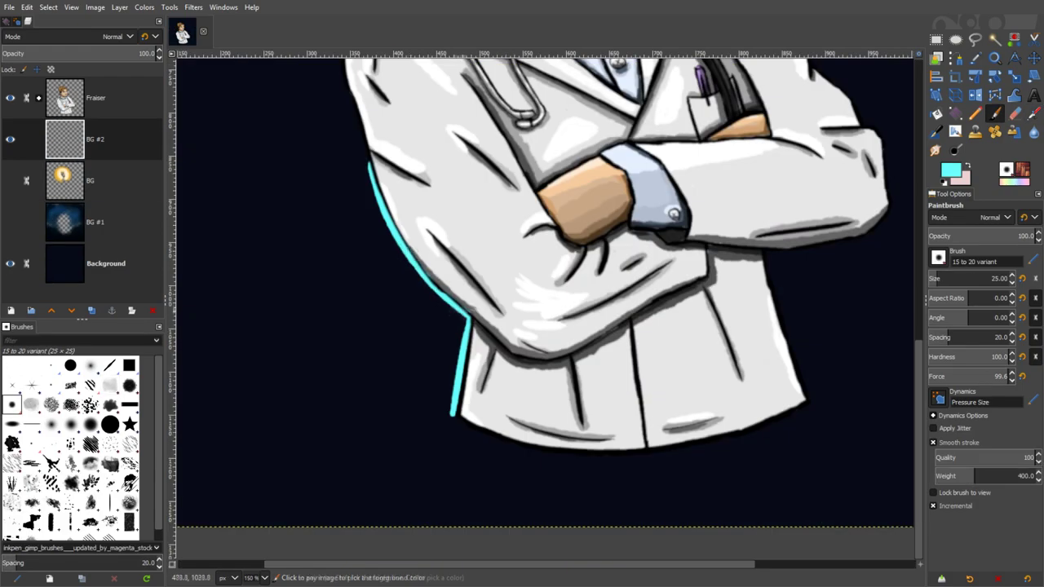
- Trace a cyan outline on layer BG #2 up the near sleeve and shoulder to the neck with the 15 to 20 variant brush
scroll(498, 392, "up", 2)
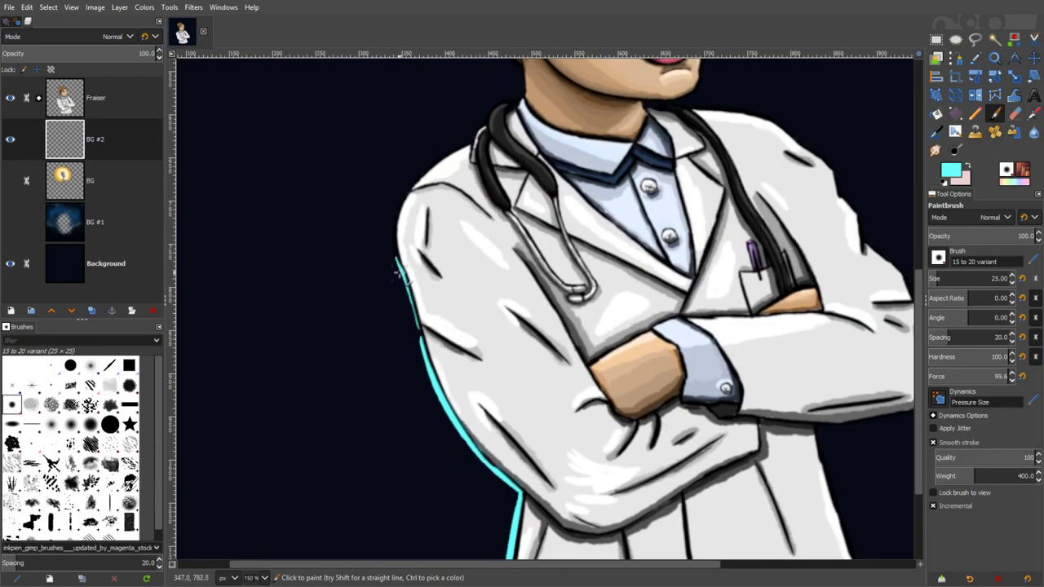
left_click_drag(408, 194, 424, 312)
key("ctrl+z")
key("ctrl+z")
left_click_drag(408, 194, 416, 302)
key("ctrl+z")
mouse_move(408, 191)
left_mouse_down()
mouse_move(398, 262)
mouse_move(414, 302)
left_mouse_up()
key("ctrl+z")
mouse_move(408, 192)
left_mouse_down()
mouse_move(417, 310)
mouse_move(398, 265)
mouse_move(414, 301)
left_mouse_up()
key("ctrl+z")
key("ctrl+z")
left_click_drag(408, 192, 407, 294)
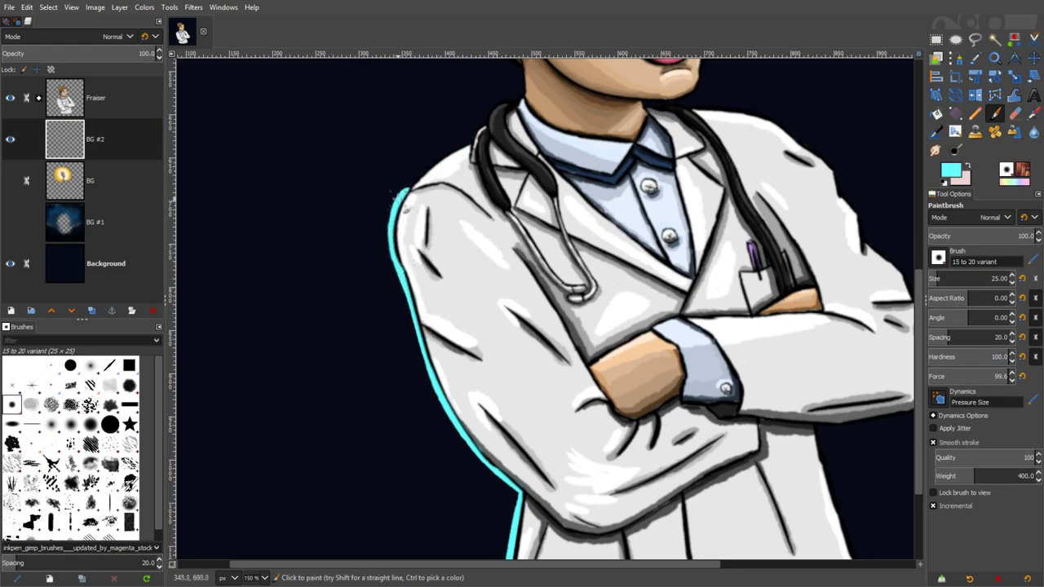
scroll(424, 212, "up", 3)
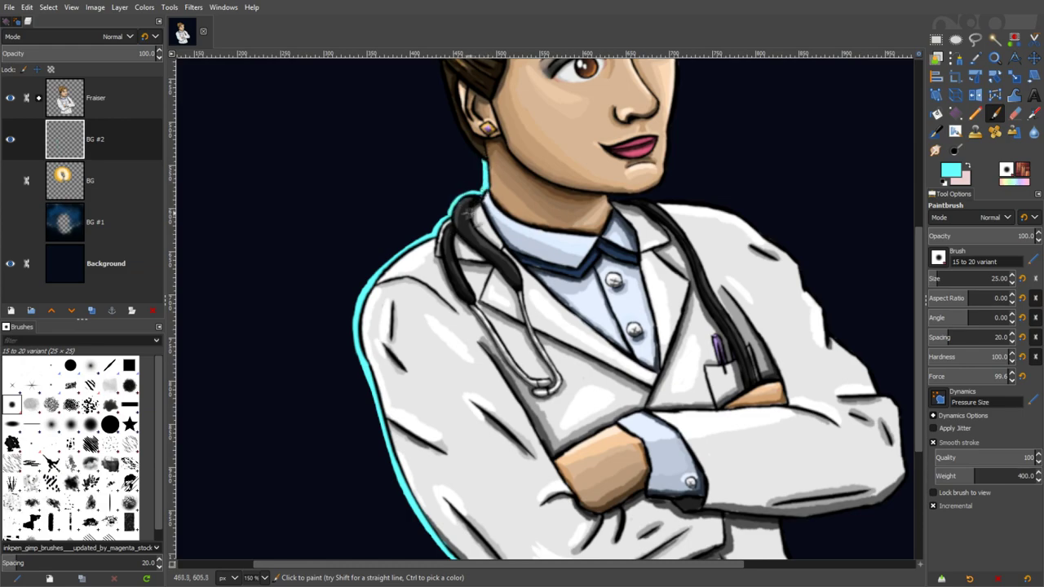
scroll(473, 214, "up", 3)
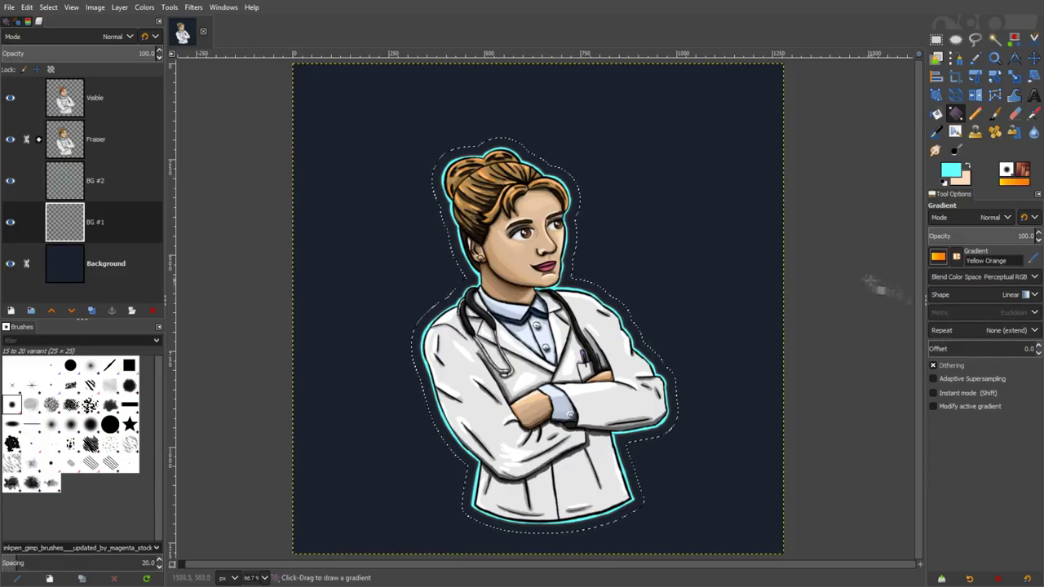
- Draw a linear gradient through the selection around the doctor on BG #1 and switch it to the Golden gradient
left_click_drag(411, 226, 663, 207)
key("Escape")
mouse_move(563, 534)
left_mouse_down()
mouse_move(517, 151)
mouse_move(629, 520)
left_mouse_up()
scroll(940, 257, "up", 5)
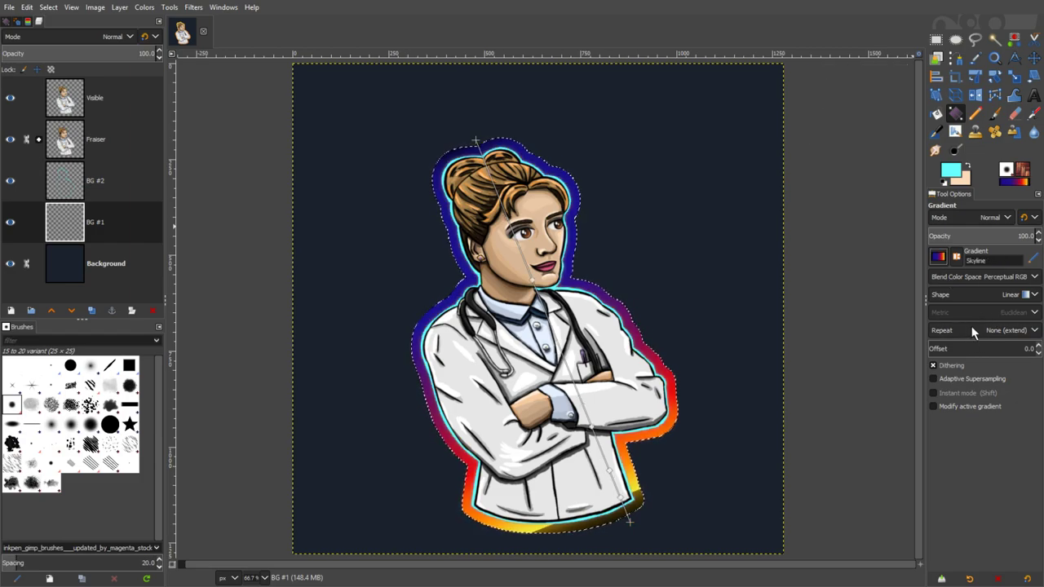
scroll(939, 257, "up", 8)
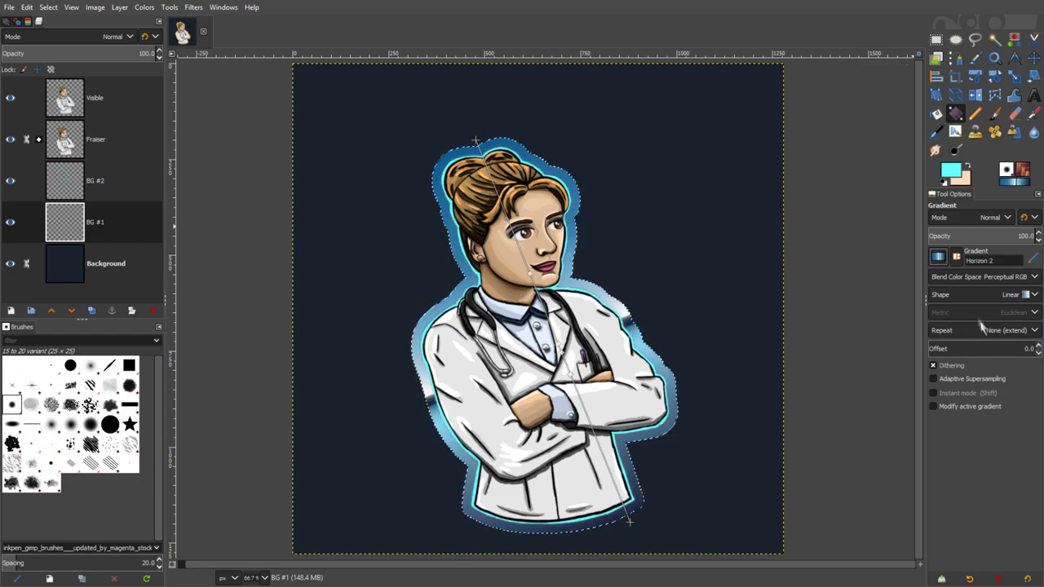
scroll(940, 257, "up", 3)
- Reposition both endpoints so the golden gradient runs diagonally from beside the near elbow to beyond the far shoulder, and apply it
left_click_drag(475, 140, 397, 350)
left_click_drag(630, 521, 626, 261)
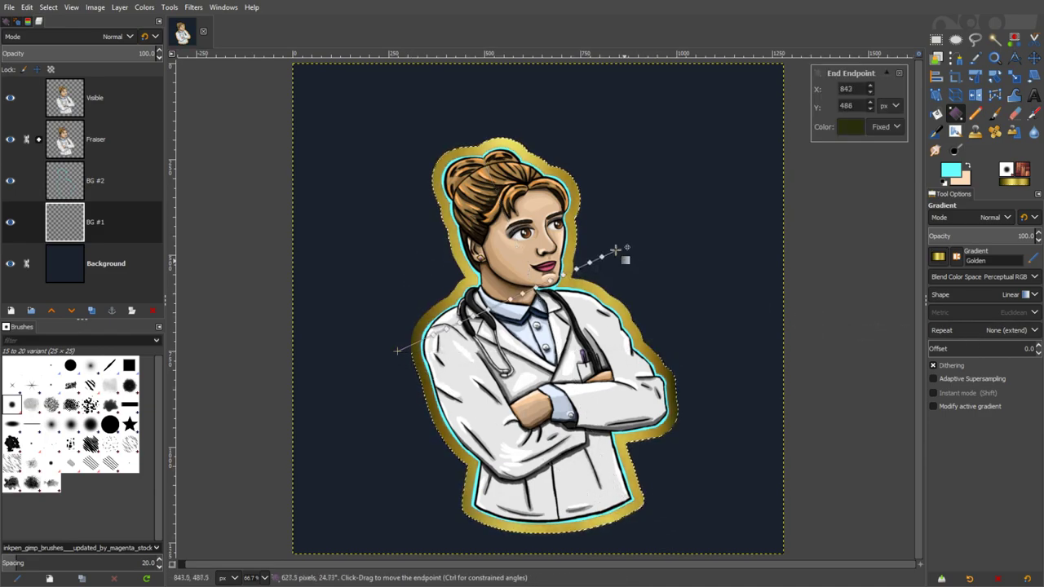
left_click_drag(430, 503, 431, 457)
left_click_drag(615, 250, 652, 213)
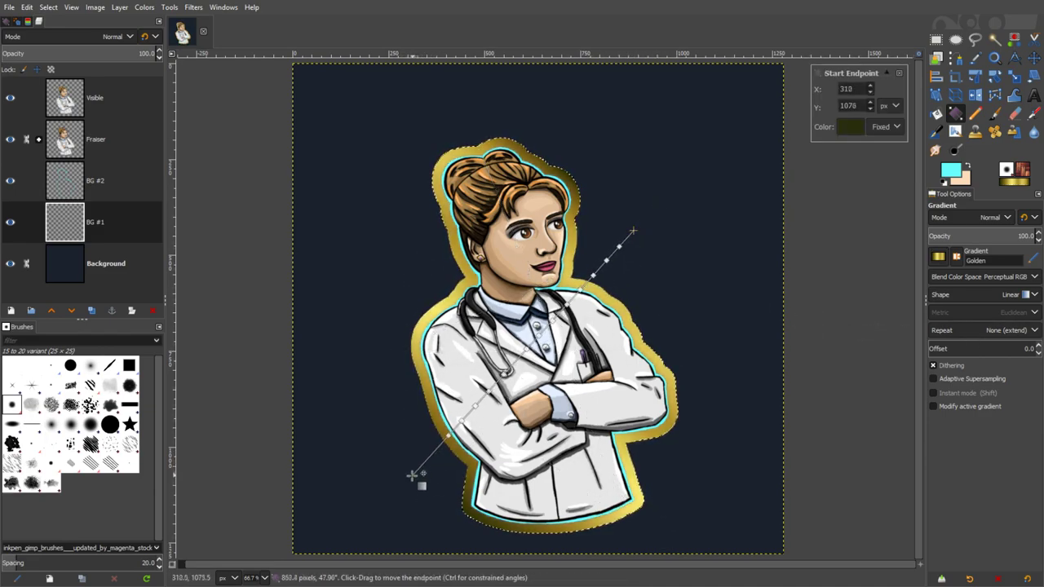
key("Return")
- Clear the selection and toggle the visibility of the Background and cyan outline layers to check the gold border
left_click(91, 263)
left_click(27, 8)
mouse_move(48, 7)
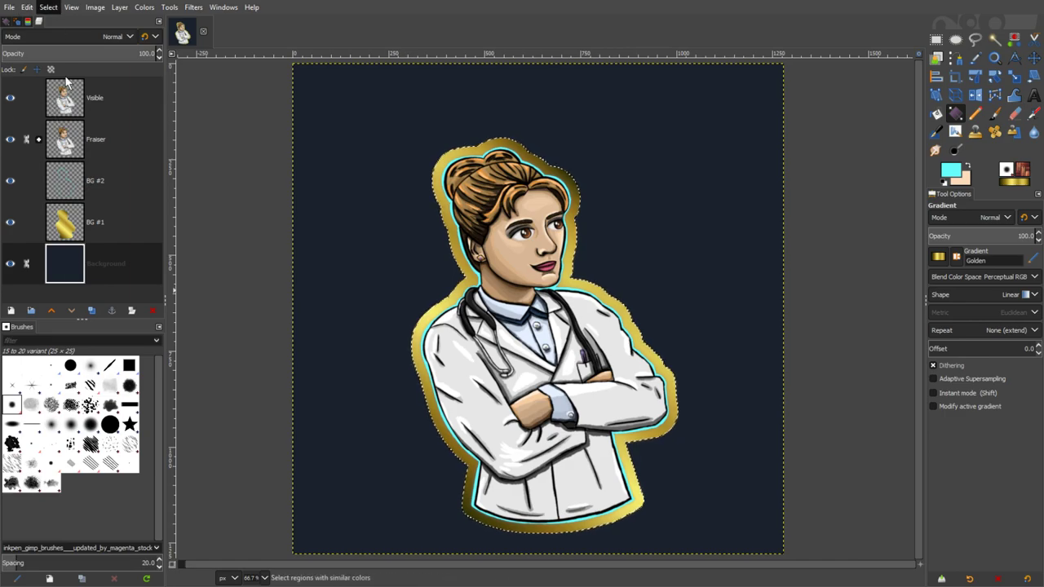
left_click(10, 264)
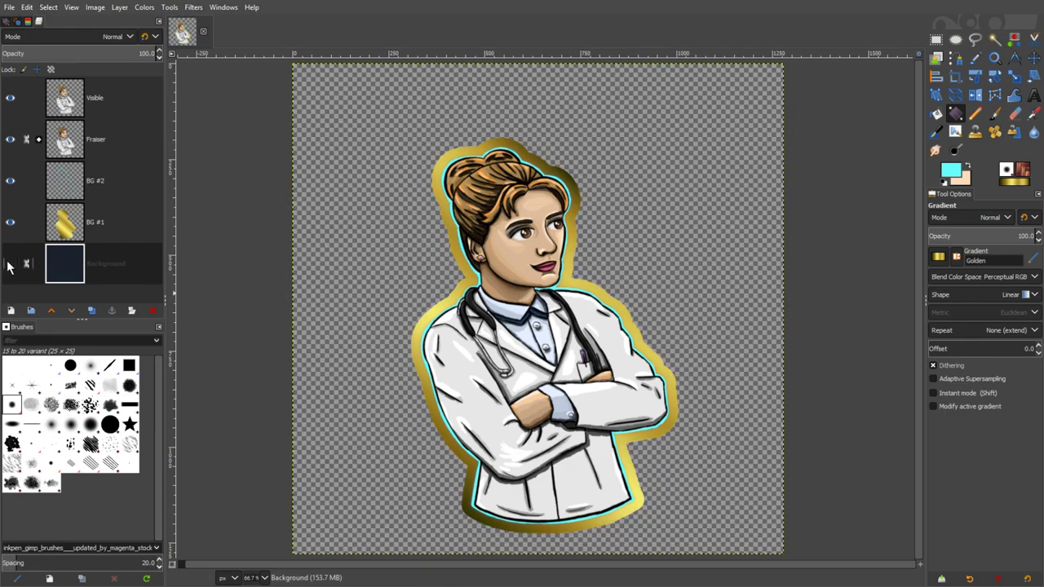
left_click(9, 264)
left_click(9, 181)
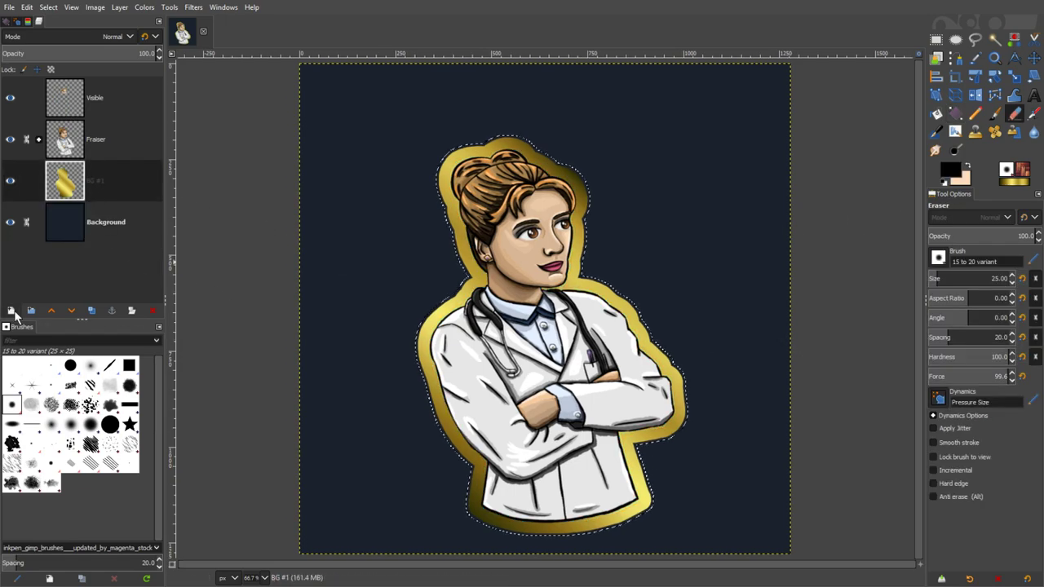
- Fill the selection with black on the BG layer beneath the gold border and clear the selection
key("shift+b")
left_click(645, 350)
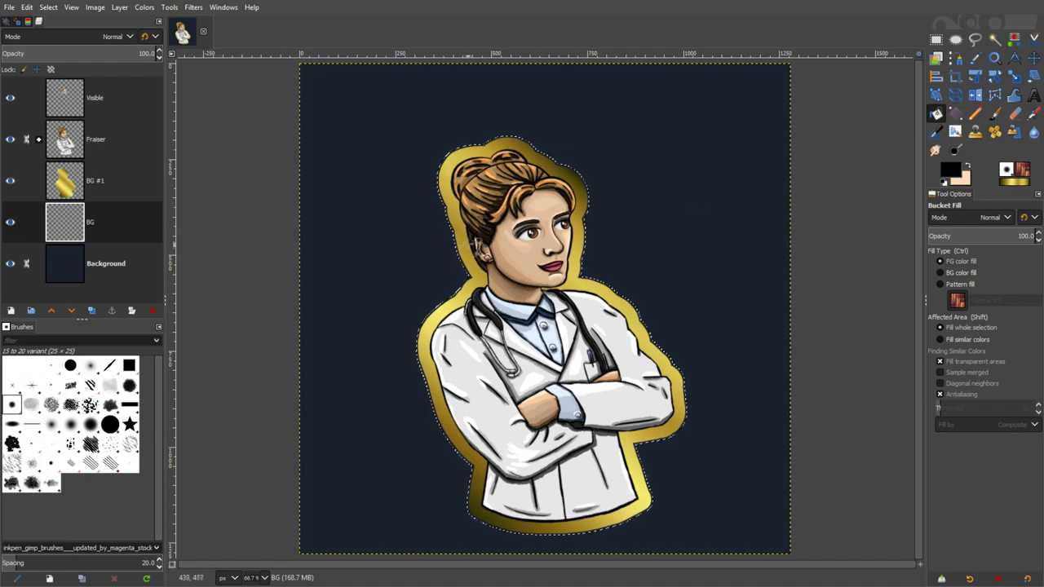
left_click(49, 7)
left_click(71, 54)
left_click(64, 41)
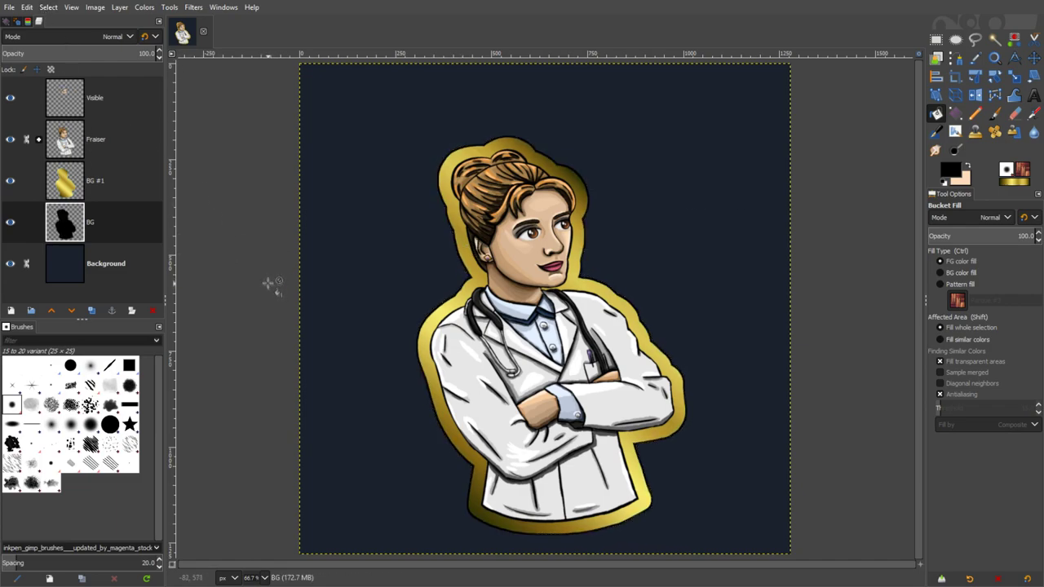
- Try filling the silhouette on the BG layer behind the gold border with white
left_click(66, 223, "alt")
left_click(950, 171)
left_click(605, 370)
key("ctrl+z")
left_click(48, 7)
left_click(62, 42)
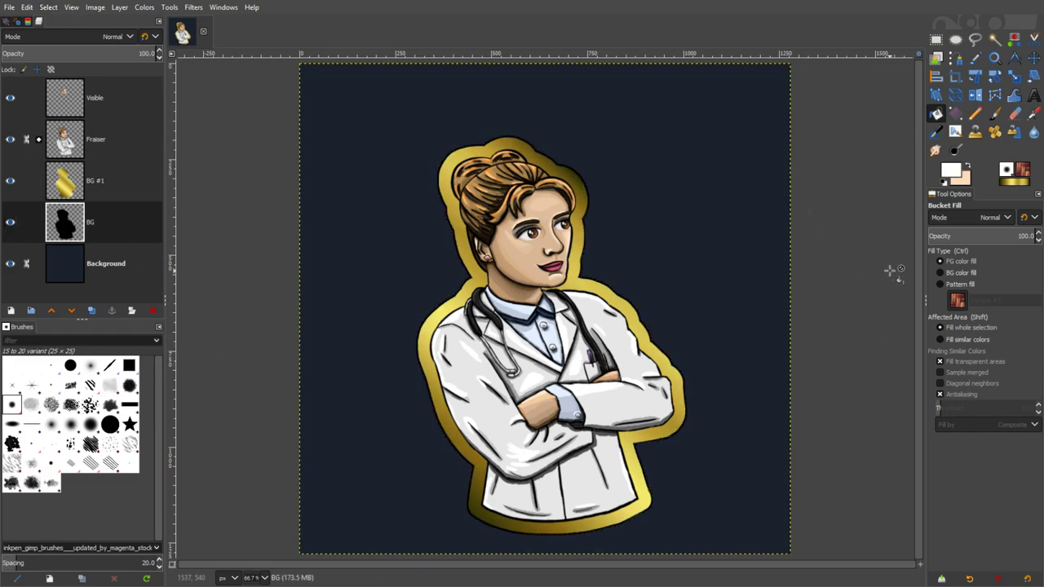
- Add layer BG #2 above the gold border layer and try a radial gold gradient in a circular selection around the head
left_click(121, 183)
key("ctrl+shift+n")
left_click(955, 40)
left_click(150, 311)
left_click_drag(397, 116, 620, 322)
left_click_drag(618, 231, 607, 232)
left_click_drag(514, 221, 648, 298)
key("g")
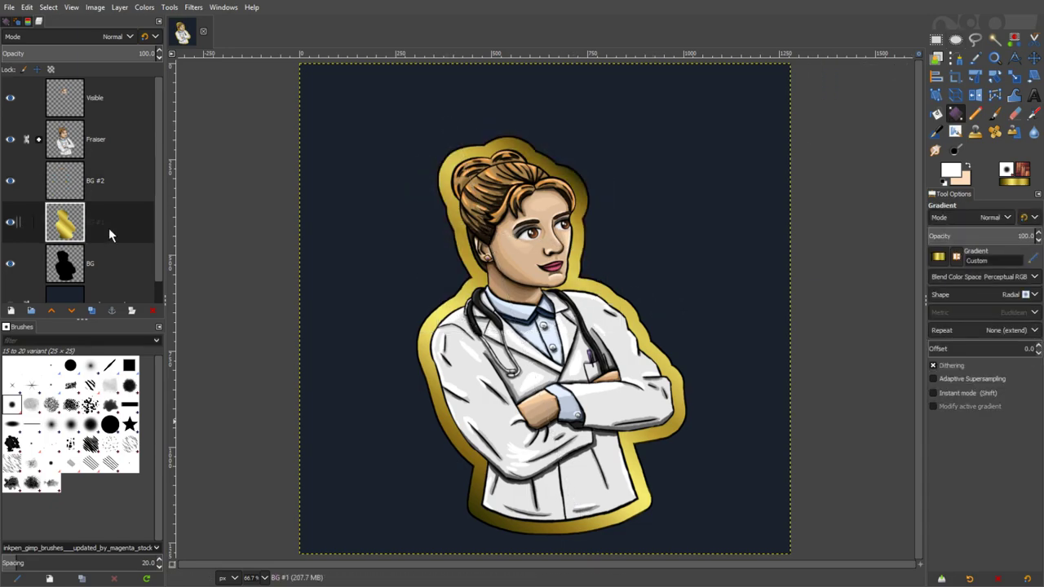
- Hide the gold border layer and draw a circular selection around the doctor's head with BG #2 active
left_click(108, 184)
key("e")
left_click(9, 223)
left_click_drag(413, 134, 617, 328)
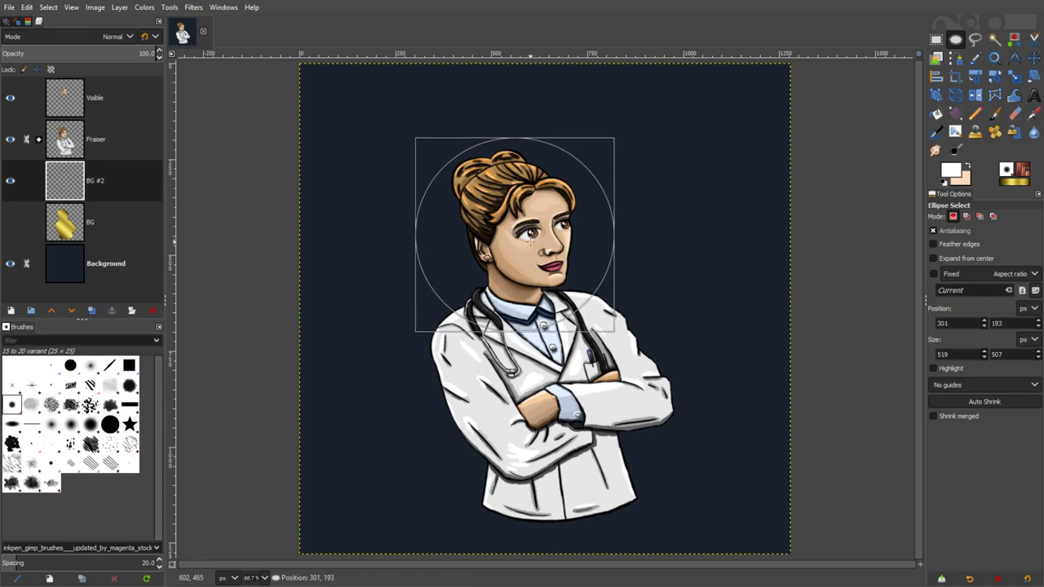
- Fill the circle on BG #2 with the Custom radial gold gradient running outward from the doctor's face
key("g")
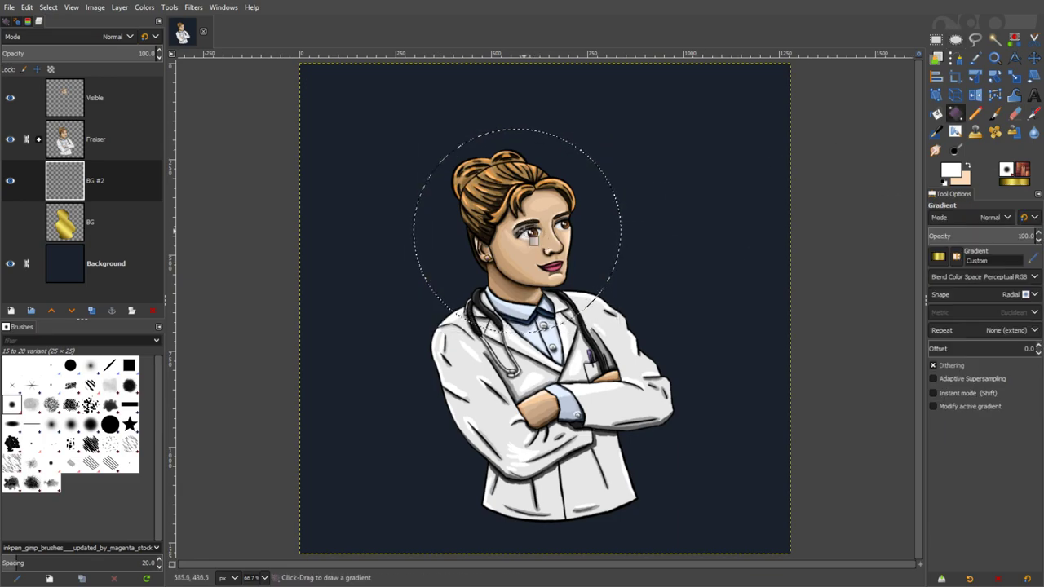
left_click_drag(522, 234, 673, 213)
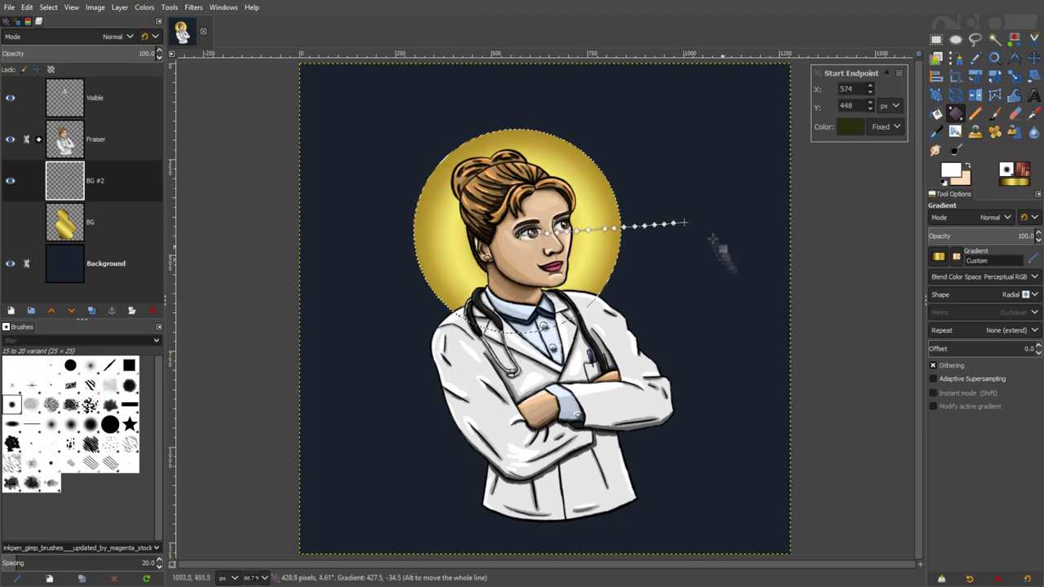
key("Return")
- Grow the circular selection slightly and add a new layer beneath the gold circle layer
left_click(75, 169)
left_click(94, 203)
left_click(11, 310)
left_click_drag(96, 181, 102, 235)
- Fill the enlarged circle on the new layer with black as a thin rim and clear the selection
left_click(950, 169)
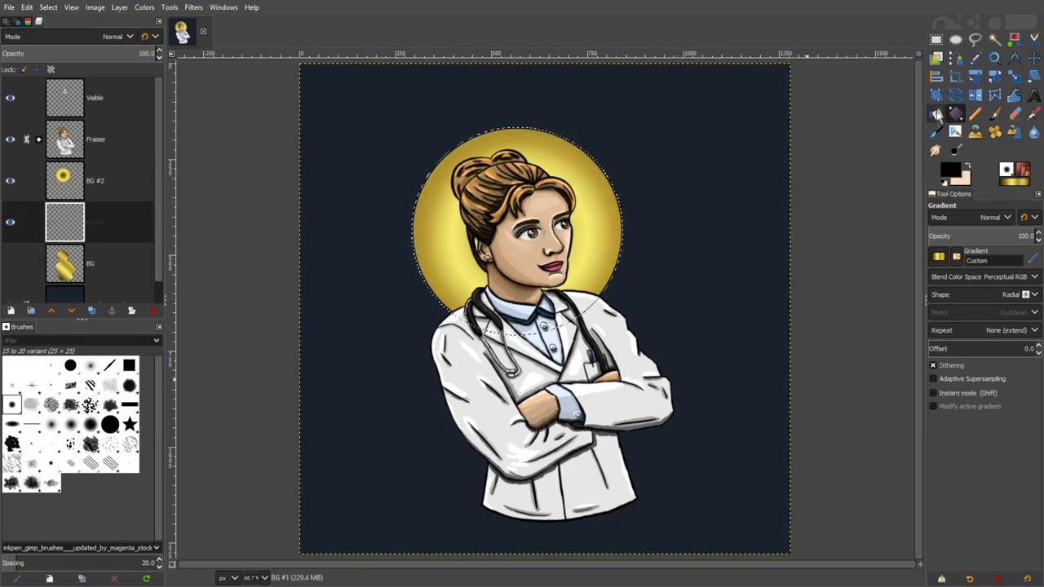
left_click(937, 117)
left_click(599, 238)
key("ctrl+shift+a")
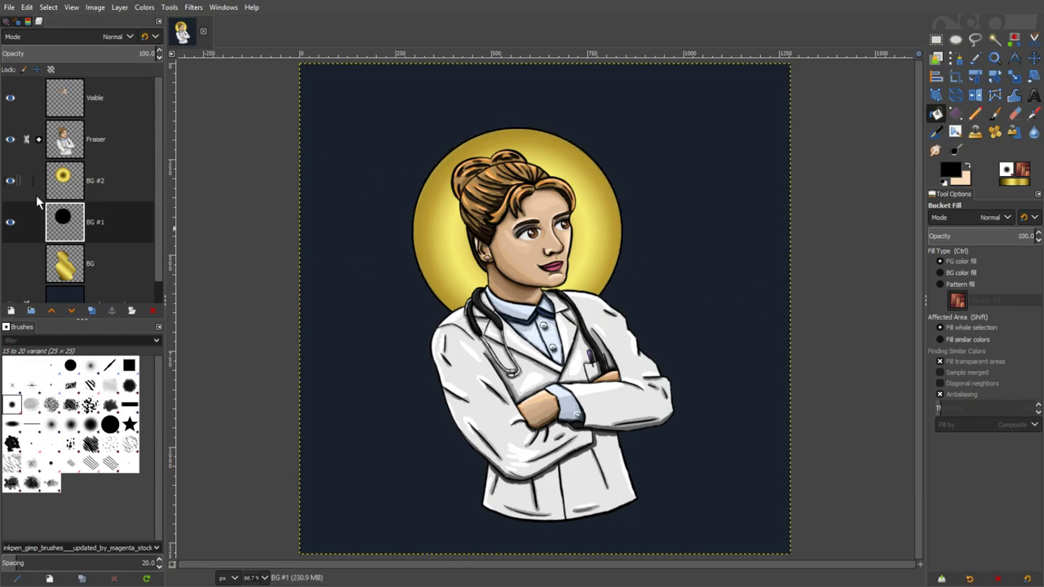
- Merge the gold circle layer down onto the black circle layer and toggle layer visibility to check the result
left_click(115, 189)
left_click(119, 7)
left_click(139, 91)
left_click(10, 221)
left_click(10, 181)
left_click(11, 182)
left_click(11, 223)
double_click(10, 221)
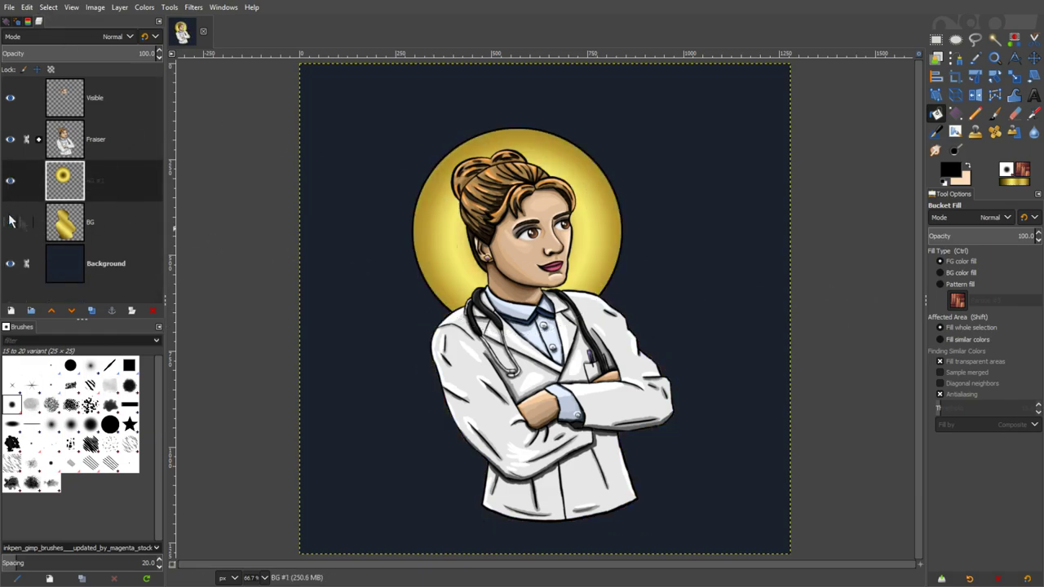
- Delete the hidden gold border layer BG and save the file
left_click(89, 222)
left_click(153, 310)
key("ctrl+s")
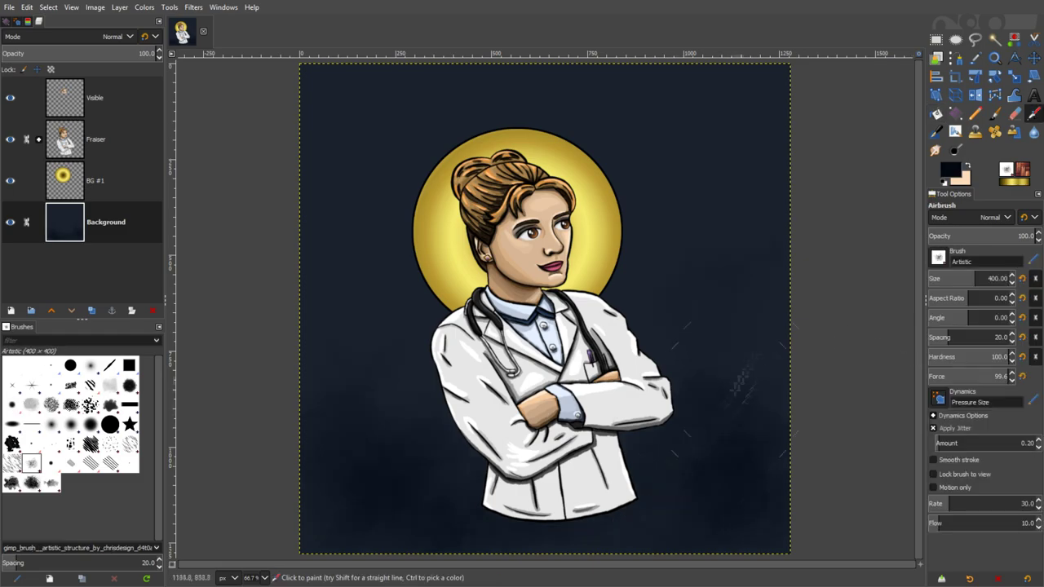
- Airbrush the Background layer with the Artistic brush at size 400, darkening the canvas edges and adding textured blue around the doctor
mouse_move(650, 80)
left_mouse_down()
mouse_move(785, 222)
mouse_move(765, 140)
mouse_move(338, 108)
mouse_move(775, 271)
left_mouse_up()
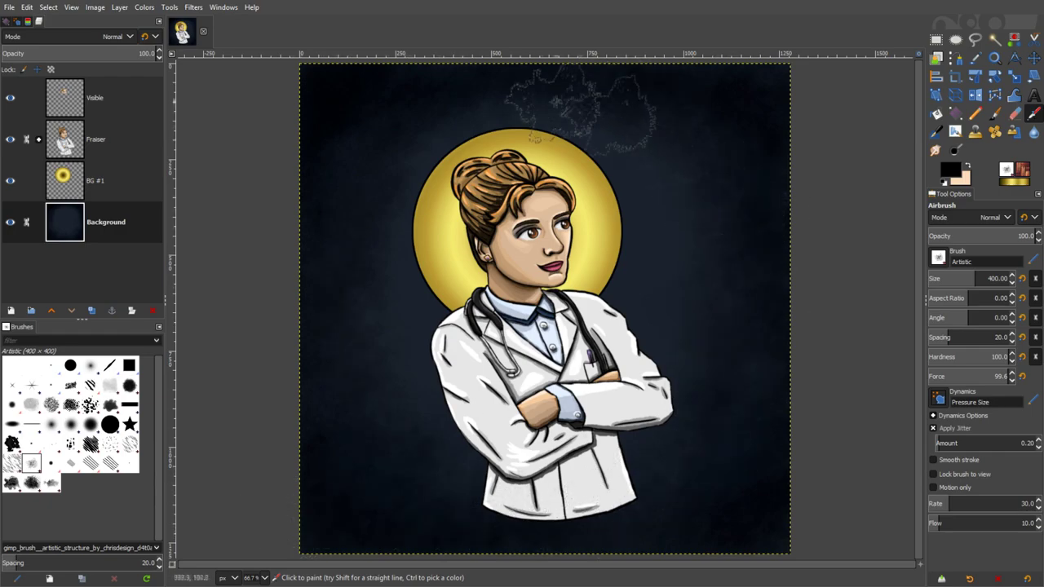
mouse_move(432, 167)
left_mouse_down()
mouse_move(441, 208)
mouse_move(864, 322)
mouse_move(658, 299)
mouse_move(466, 399)
left_mouse_up()
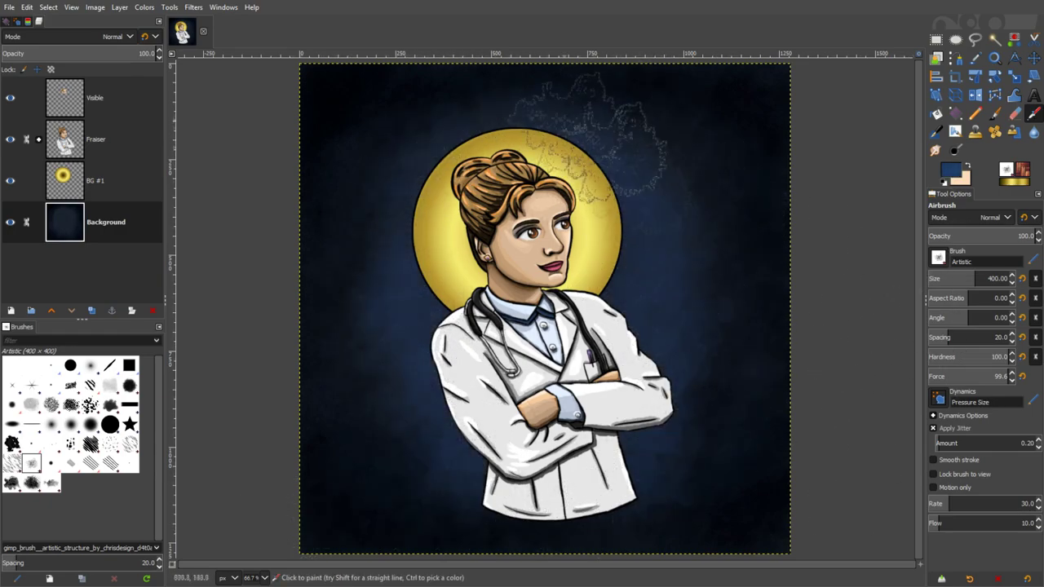